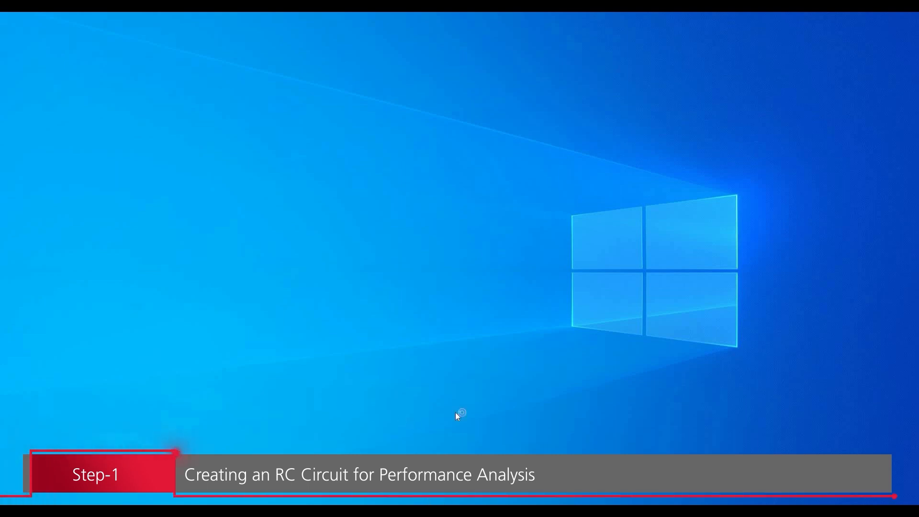
Step: Start OrCAD Capture using the OrCAD PCB Designer Professional w/PSpice and CIS suite
left_click(415, 242)
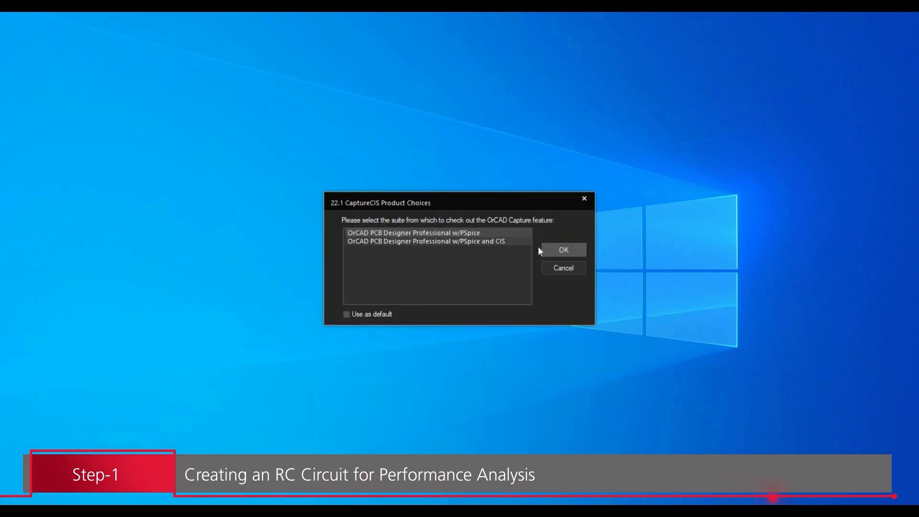
left_click(562, 250)
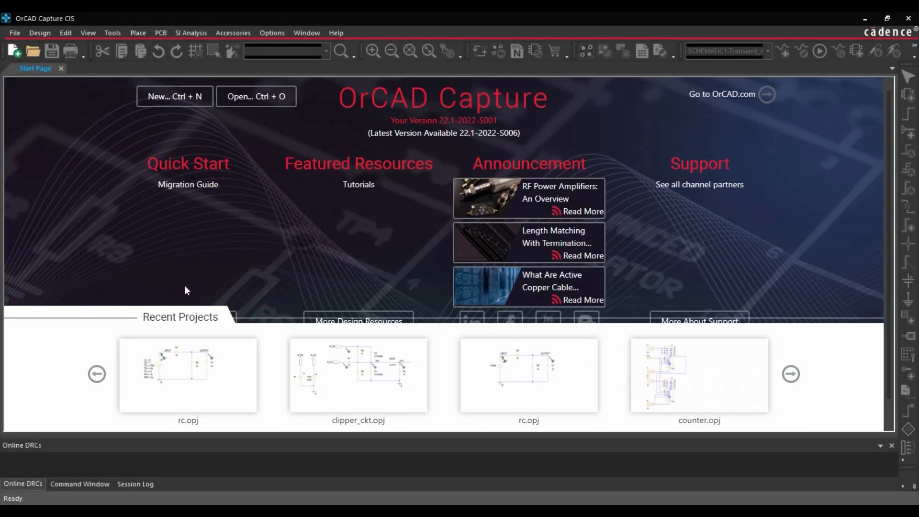
Step: Create a blank PSpice-enabled project named Performance Analysis in the Perf_Analysis folder on the Desktop
left_click(17, 36)
mouse_move(28, 53)
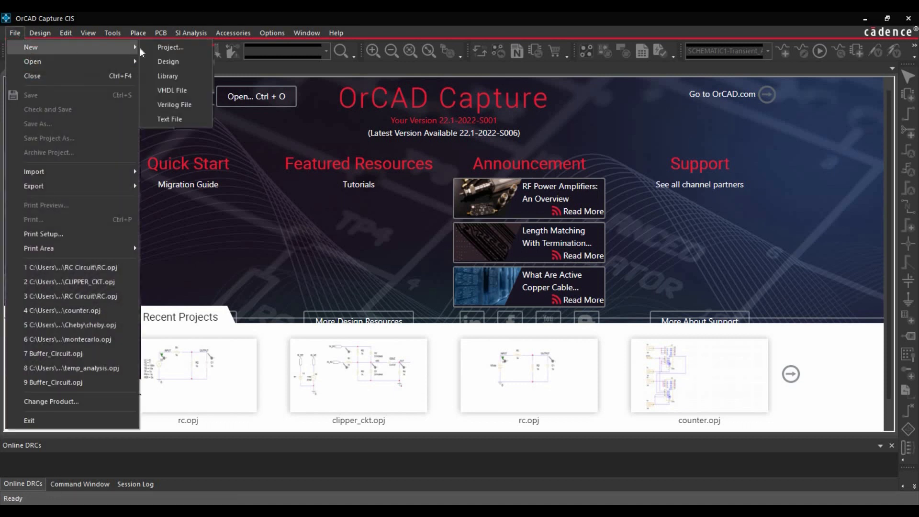
left_click(177, 50)
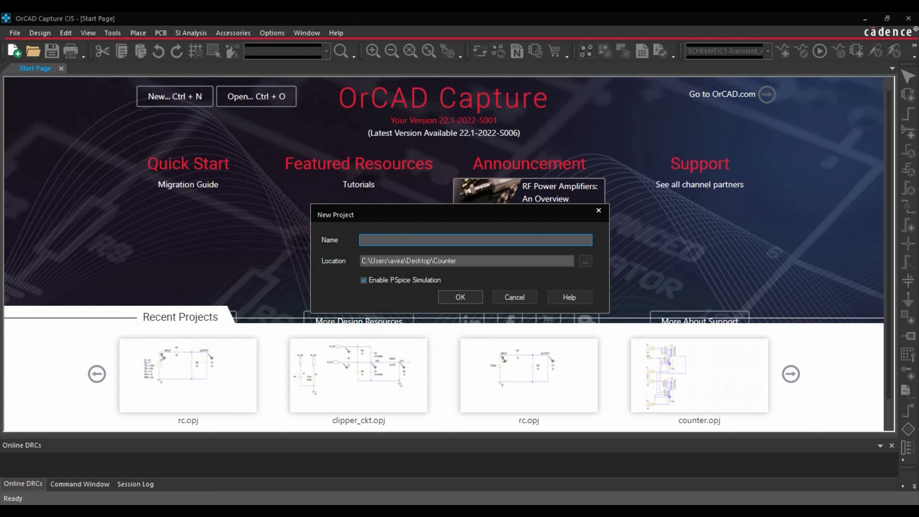
type("Performance Analysis")
left_click(584, 261)
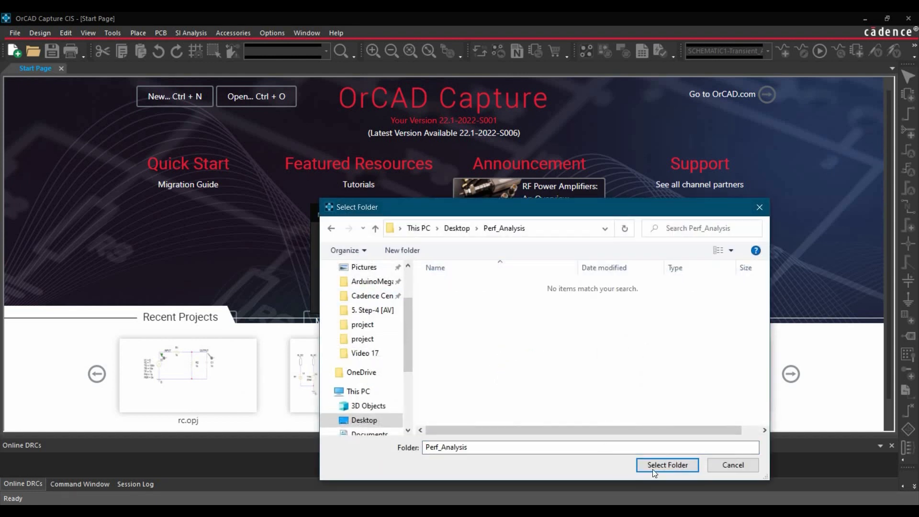
left_click(655, 468)
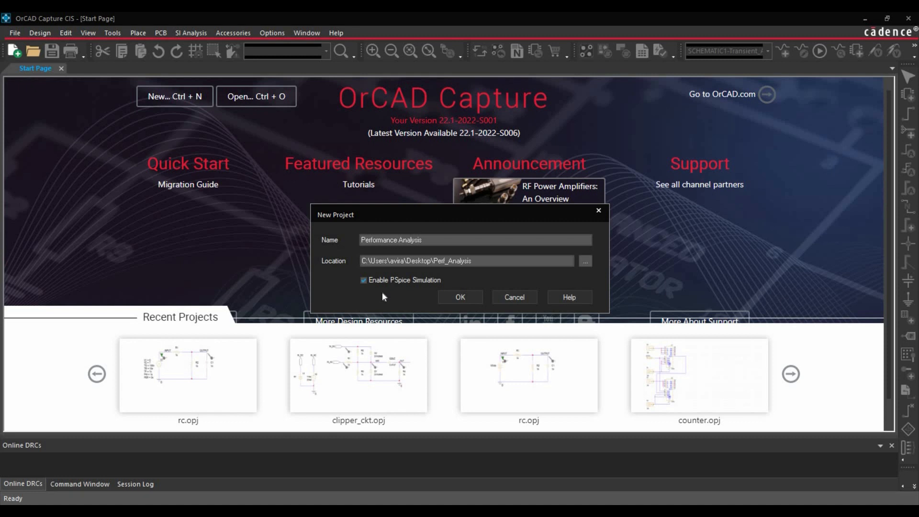
left_click(458, 297)
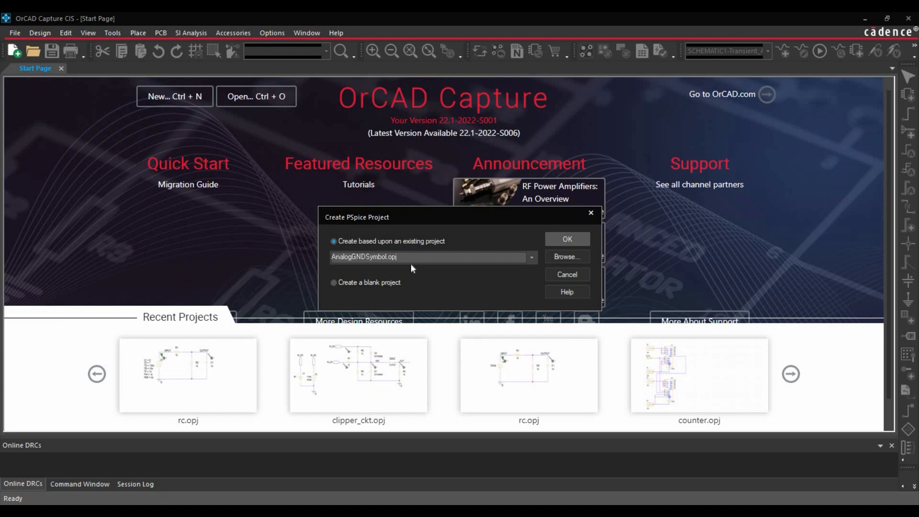
left_click(363, 284)
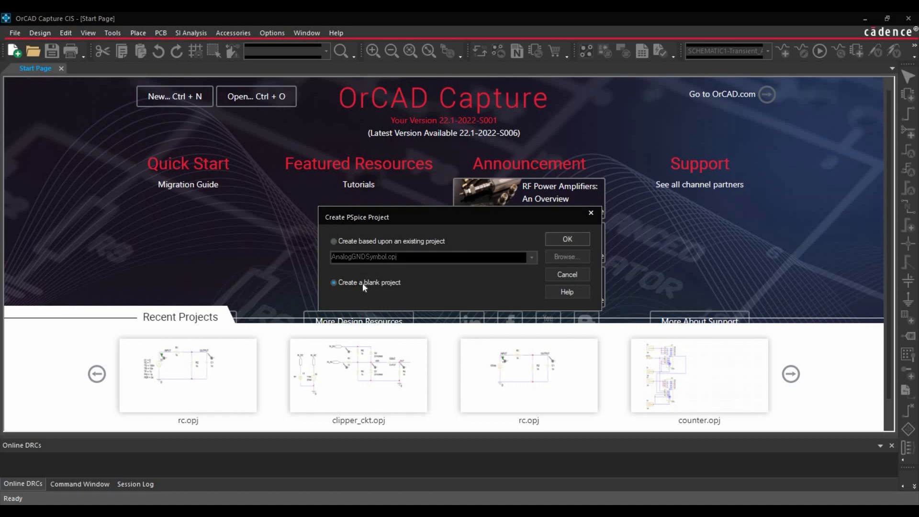
left_click(568, 239)
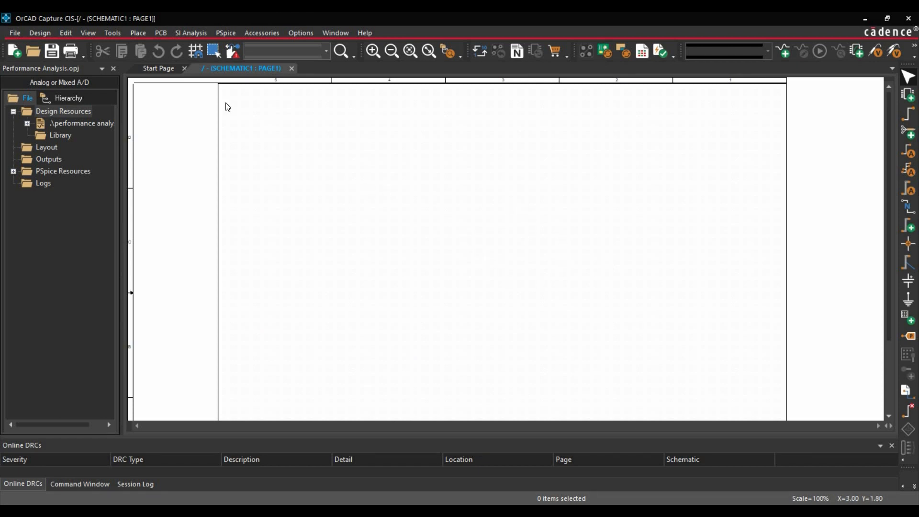
Step: Search the PSpice components for Resistor and place one General Purpose Resistor R on the schematic page
left_click(141, 34)
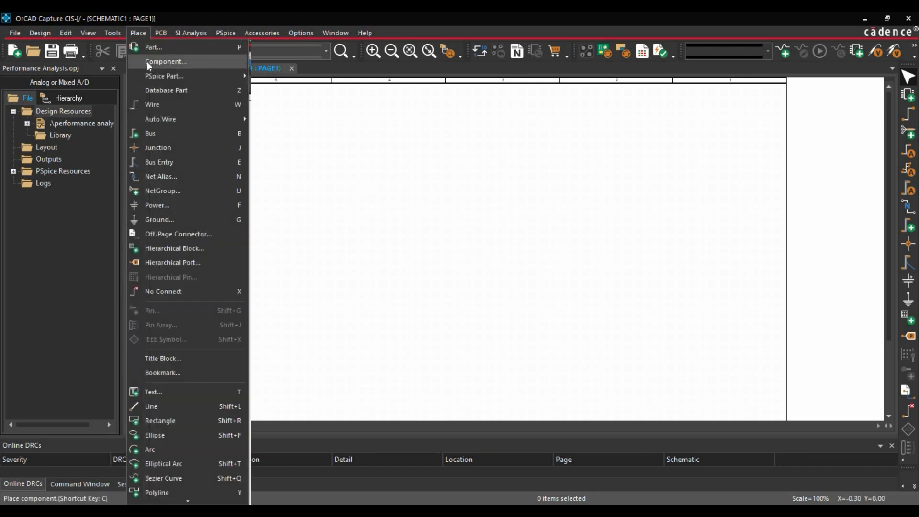
left_click(149, 62)
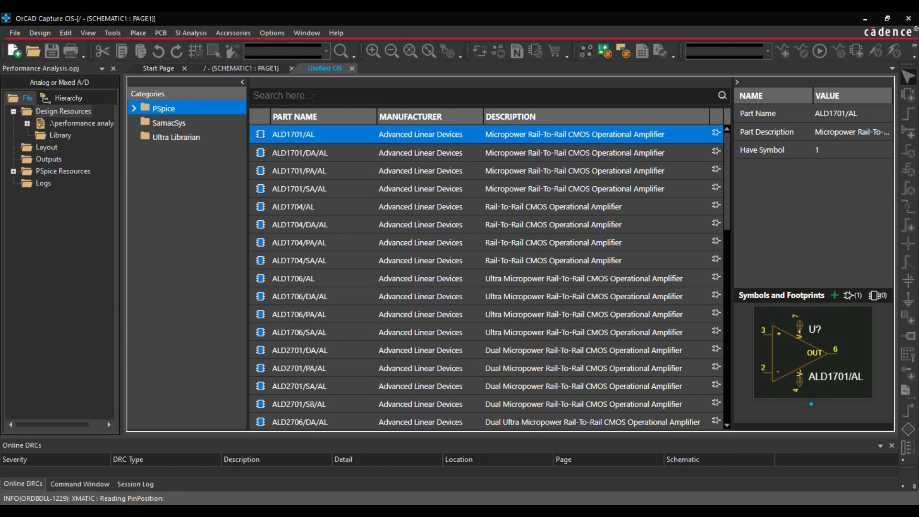
left_click(313, 97)
type("Resistor")
key("Return")
scroll(490, 300, "down", 5)
double_click(459, 365)
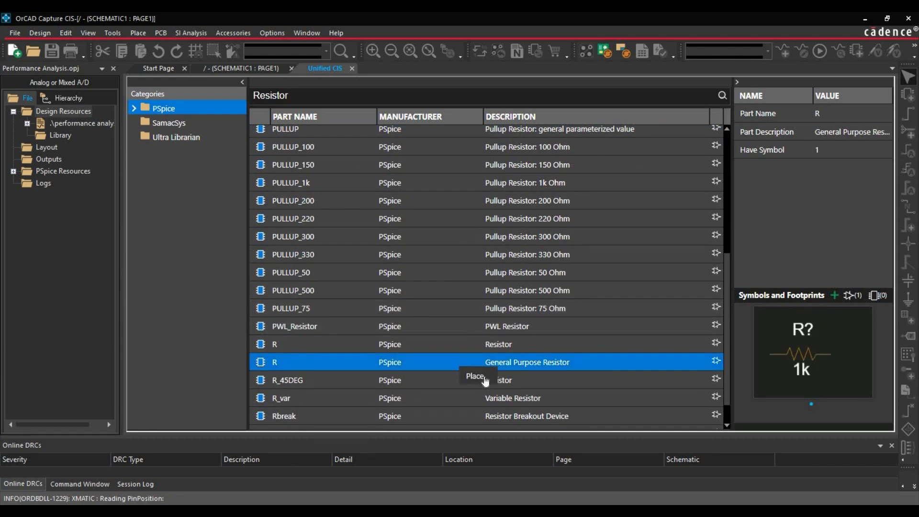
left_click(331, 226)
right_click(401, 247)
left_click(416, 257)
Step: Search the PSpice components for capacitor and place one General Purpose Capacitor C below the resistor
left_click(326, 68)
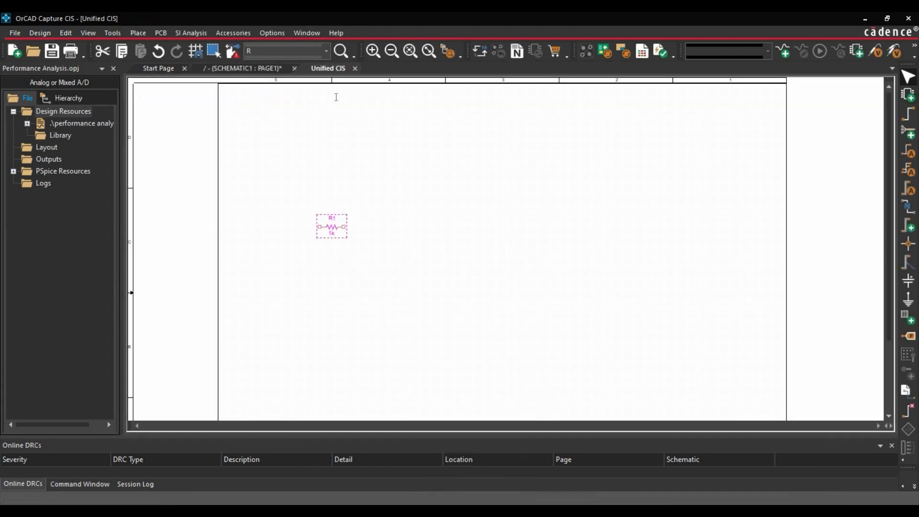
double_click(337, 97)
type("capacitor")
key("Return")
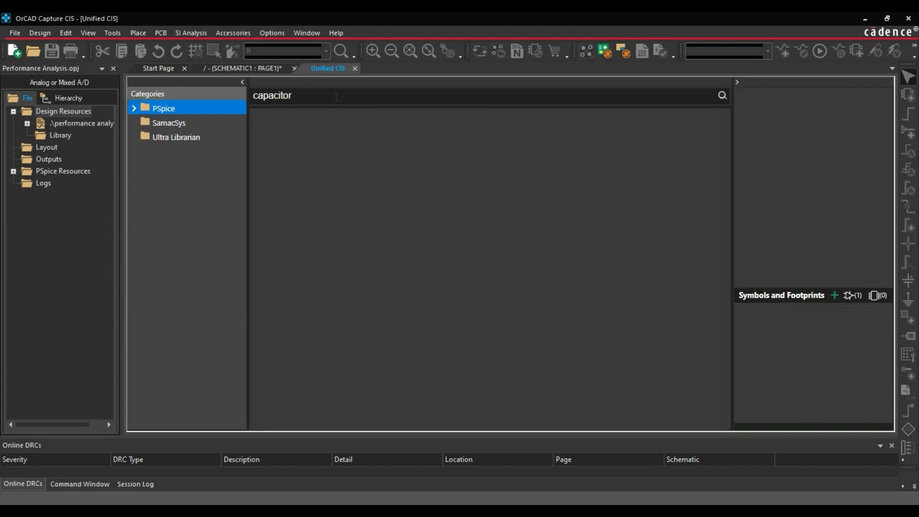
double_click(536, 224)
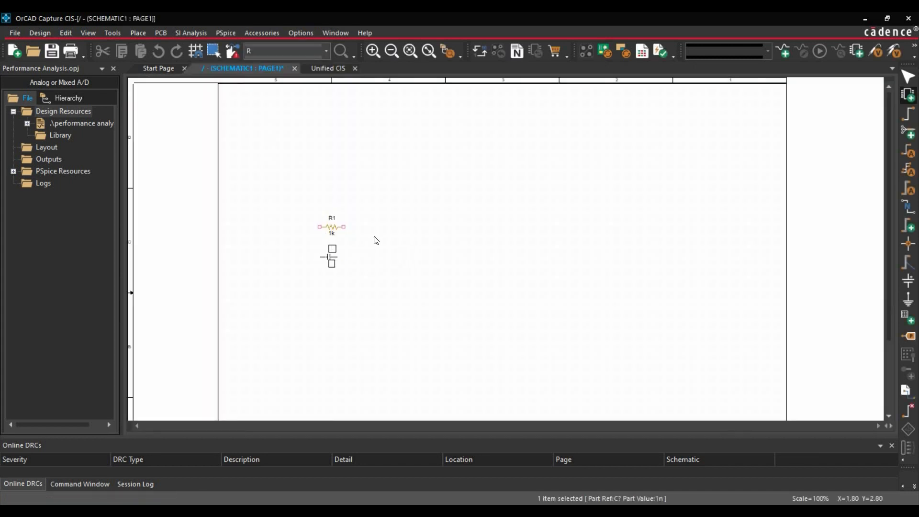
left_click(335, 250)
right_click(388, 234)
left_click(425, 242)
Step: Search the PSpice components for VDC and place one simple DC voltage source below the capacitor
left_click(328, 68)
double_click(375, 95)
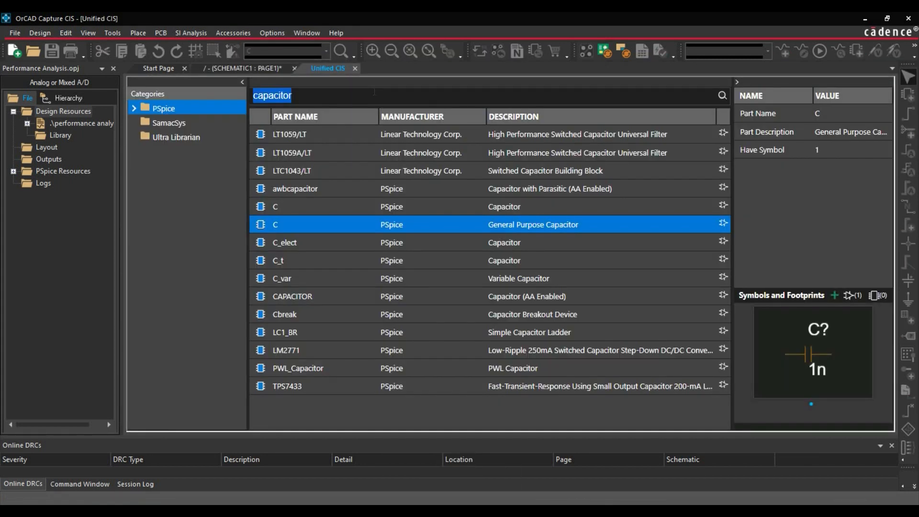
type("VDC")
key("Return")
double_click(437, 153)
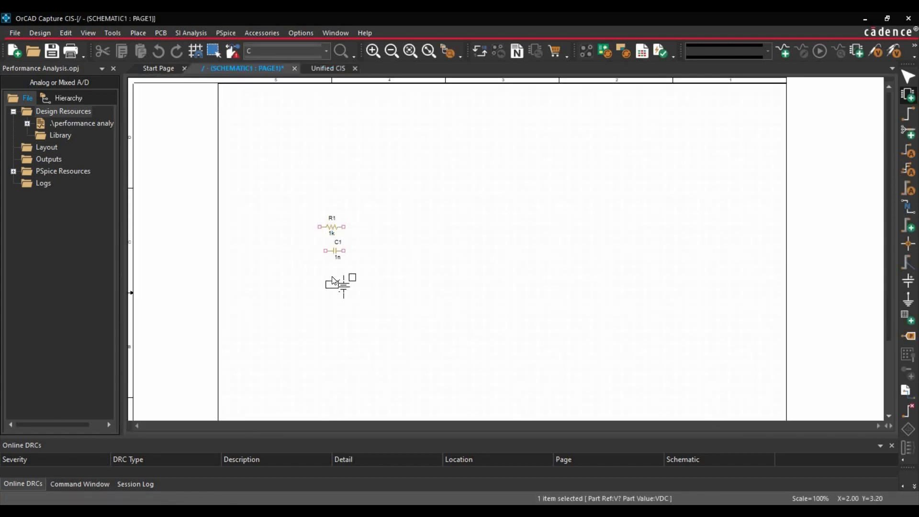
left_click(338, 287)
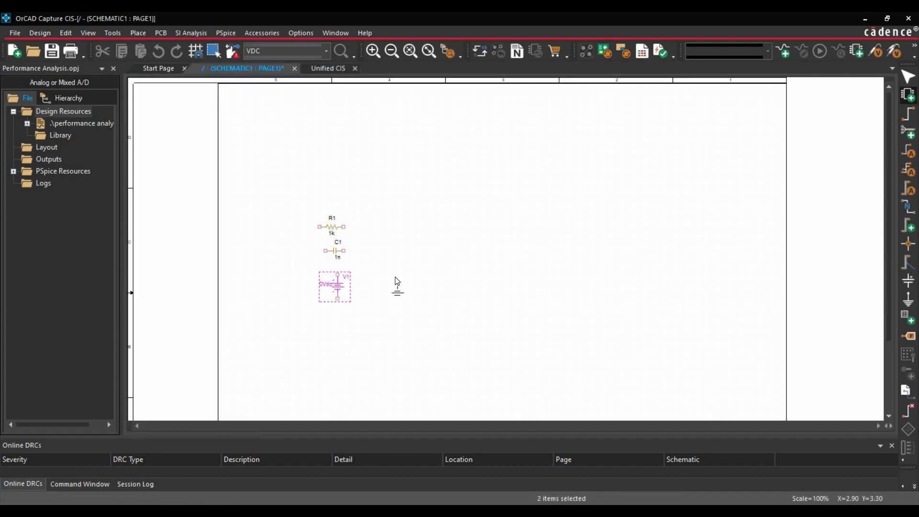
right_click(433, 249)
left_click(459, 257)
Step: Search the PSpice components for Param and place the PARAM part beside the other parts on the schematic
left_click(328, 68)
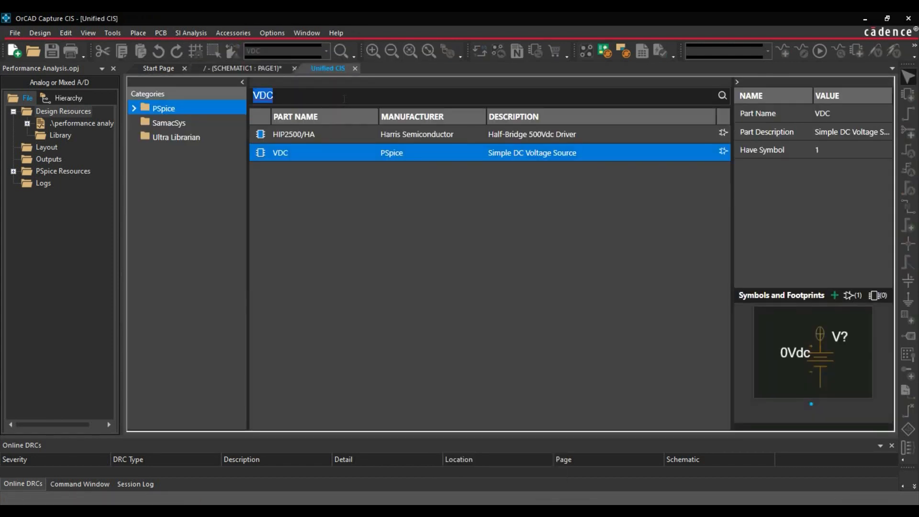
type("Param")
key("Return")
left_click(356, 146)
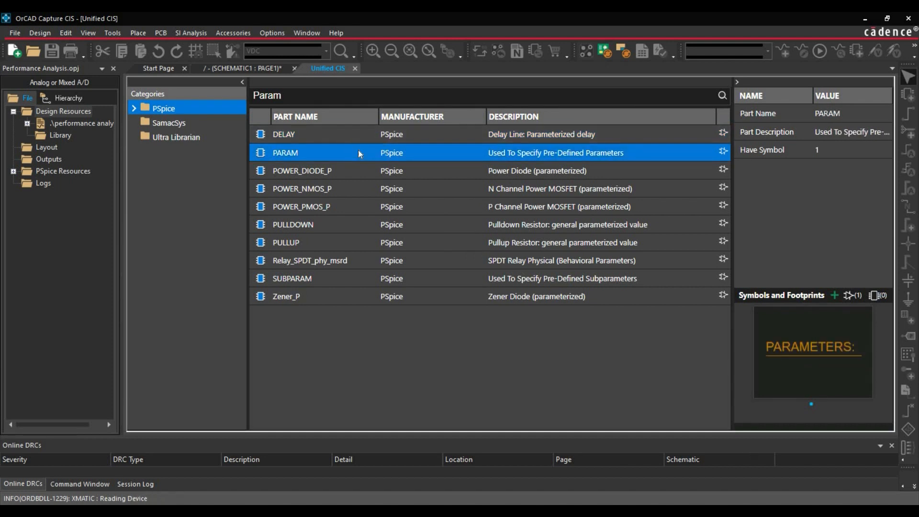
double_click(360, 154)
left_click(418, 251)
right_click(419, 251)
left_click(441, 257)
Step: Arrange the parts as a loop, with V1 on the left, R1 along the top and C1 upright on the right
left_click(408, 52)
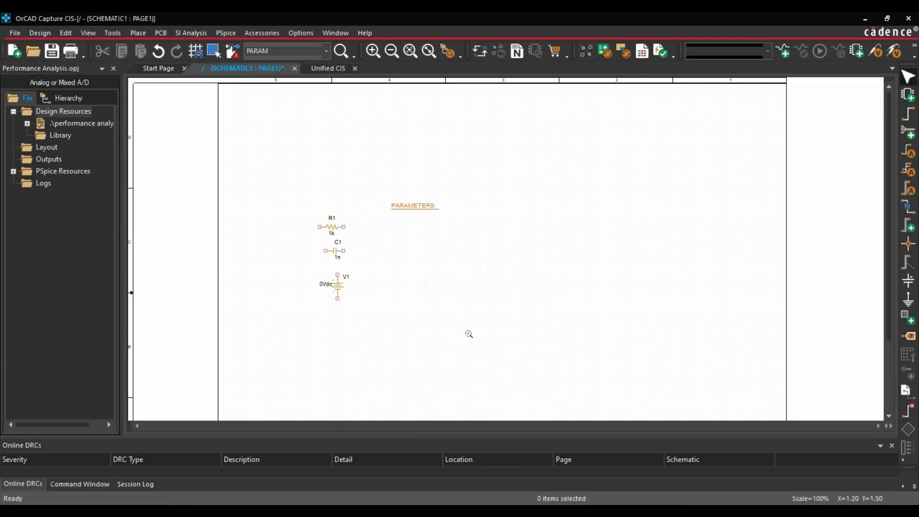
left_click_drag(272, 172, 524, 364)
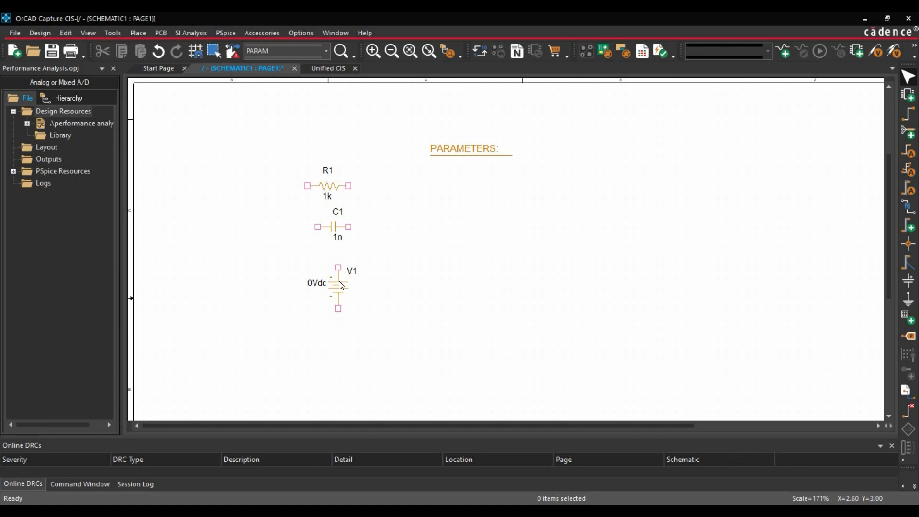
left_click_drag(339, 282, 247, 241)
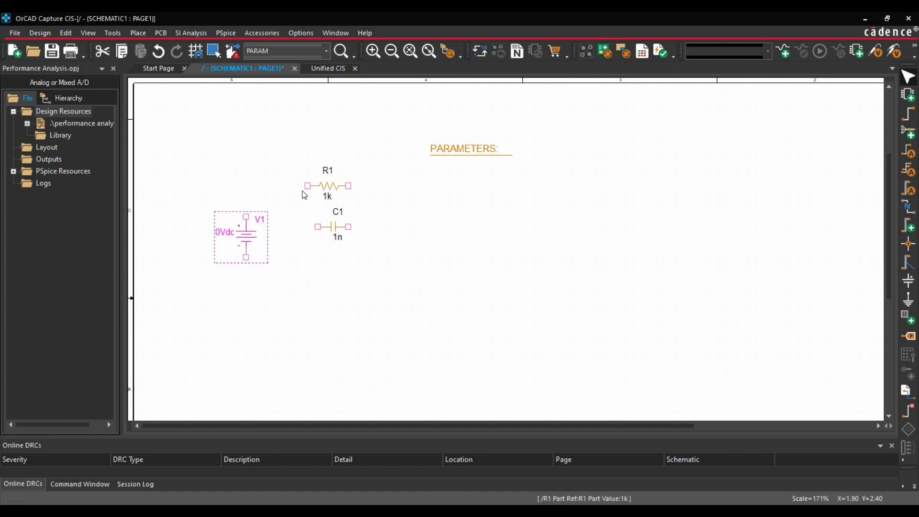
left_click_drag(303, 194, 272, 204)
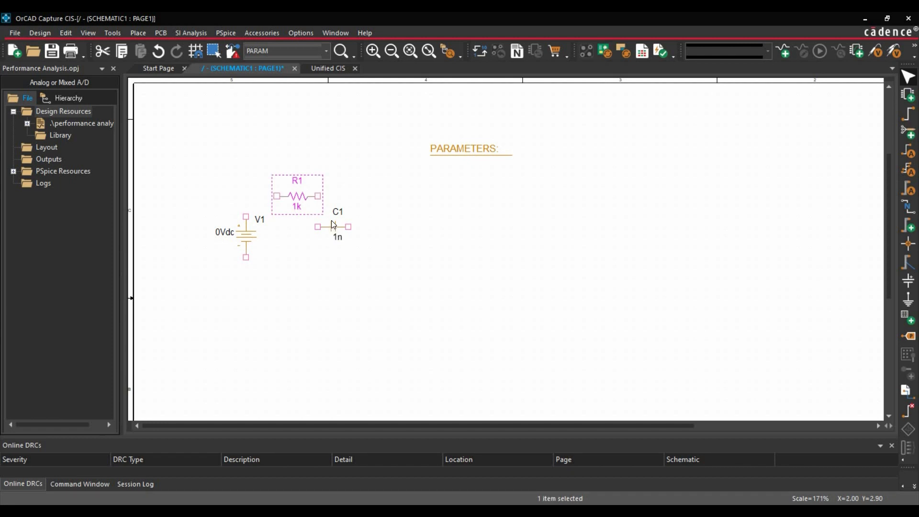
left_click_drag(332, 226, 346, 247)
left_click(443, 278)
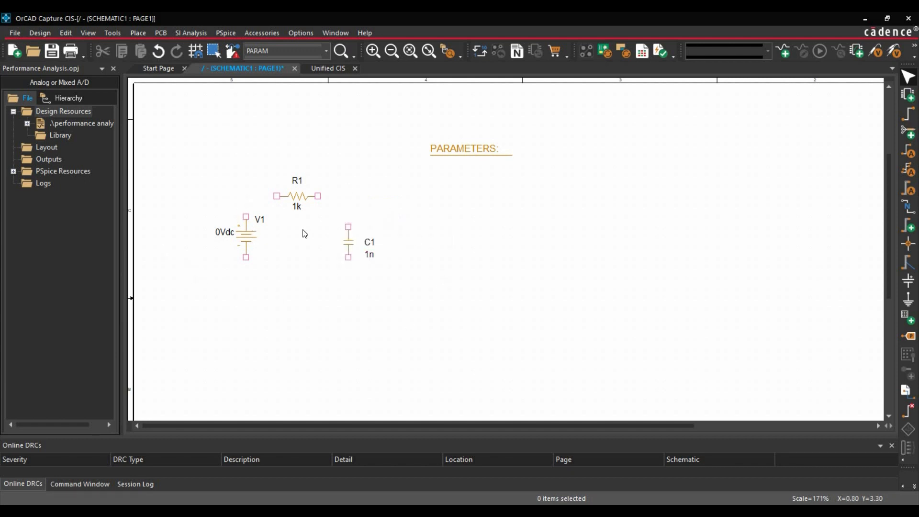
Step: Wire V1, R1 and C1 into a closed series loop, including the return path from C1 to V1
key("w")
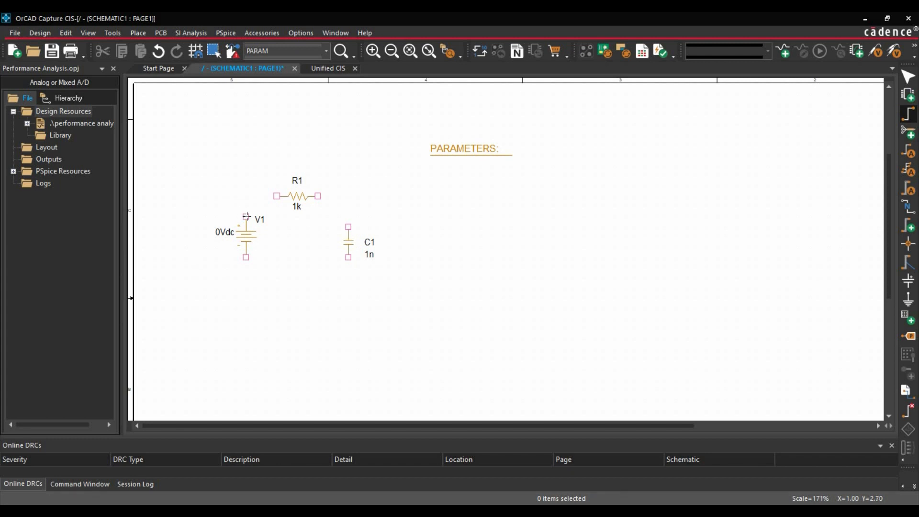
left_click(245, 217)
left_click(277, 196)
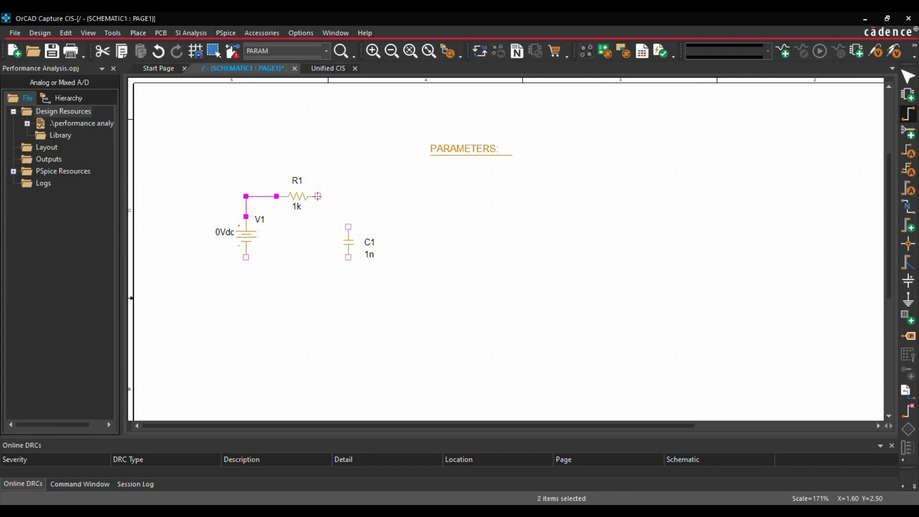
left_click(317, 196)
left_click(348, 227)
left_click(349, 258)
left_click(348, 278)
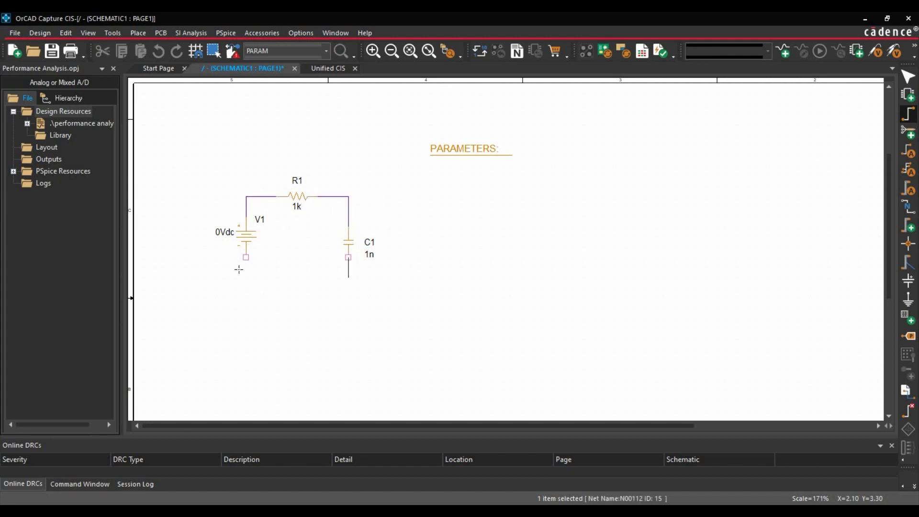
left_click(246, 257)
right_click(271, 260)
key("Escape")
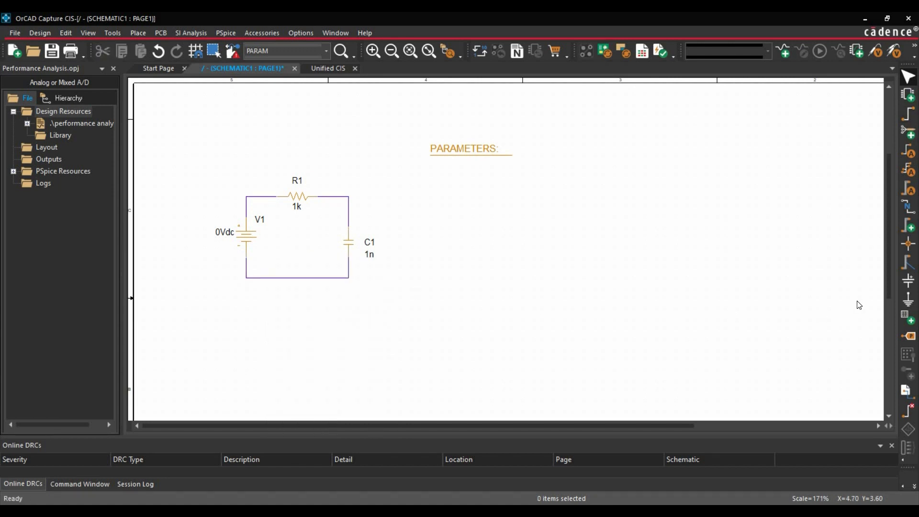
Step: Place a 0/CAPSYM ground on the loop's lower wire beneath V1
left_click(909, 302)
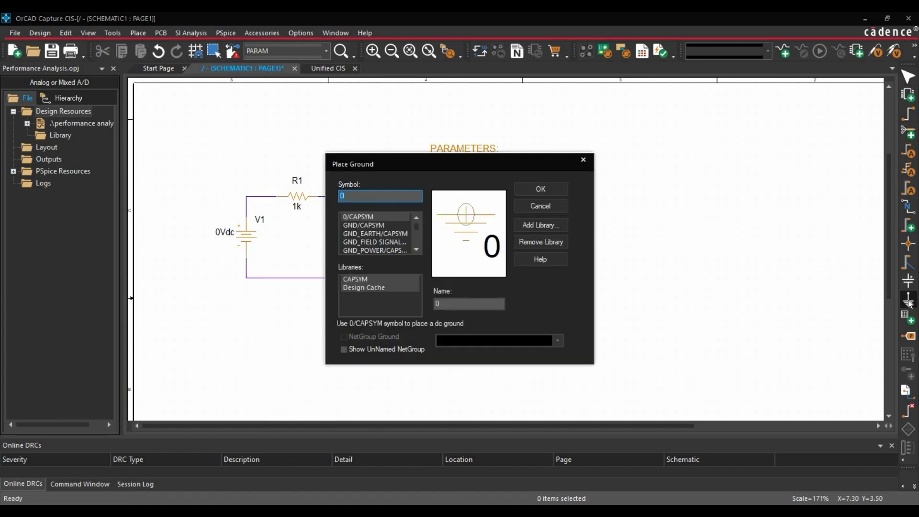
left_click(381, 217)
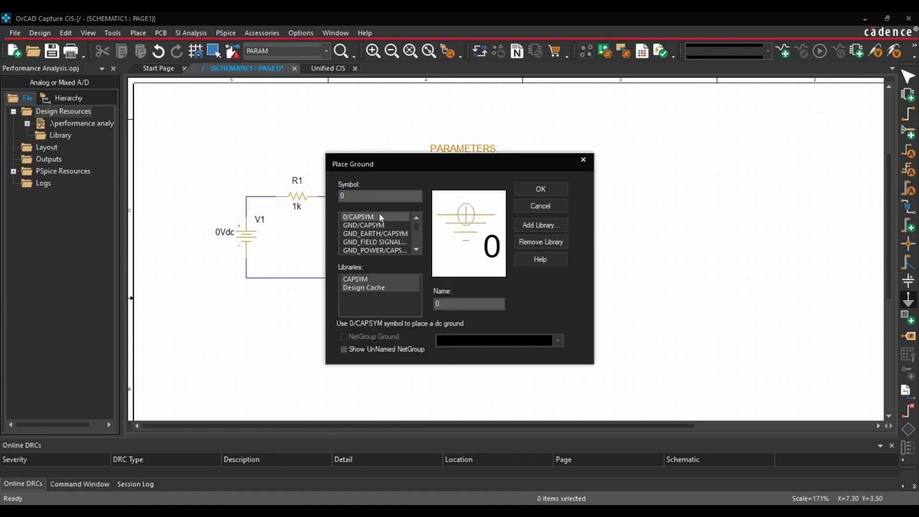
left_click(528, 188)
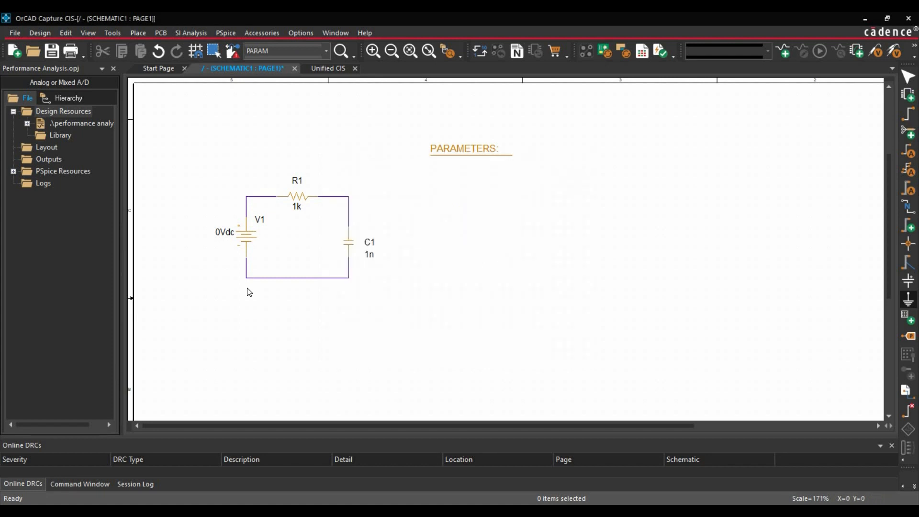
left_click(247, 278)
key("Escape")
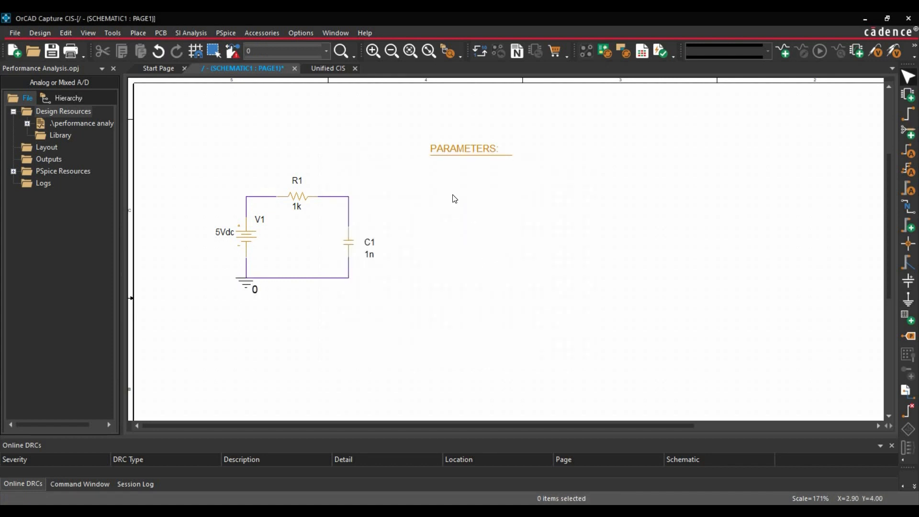
Step: Add a new property named CVAL with the value 1n to the PARAM part
double_click(458, 147)
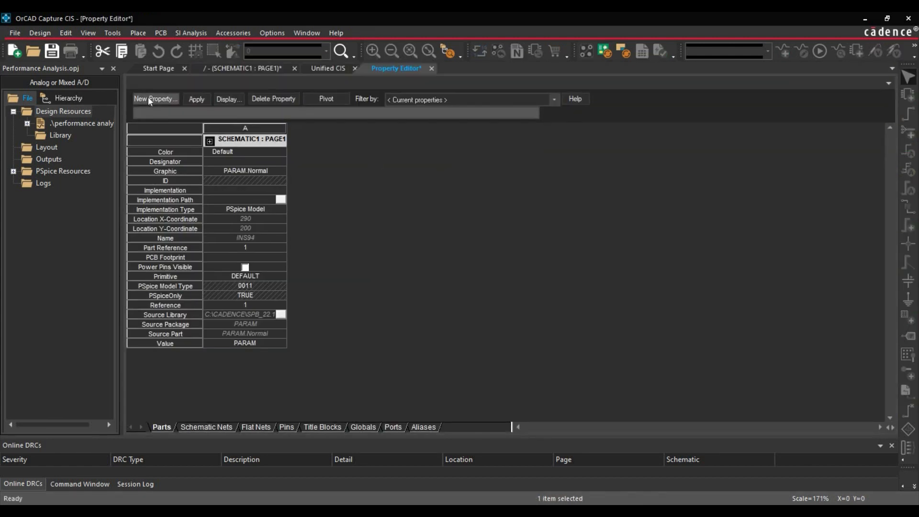
left_click(148, 97)
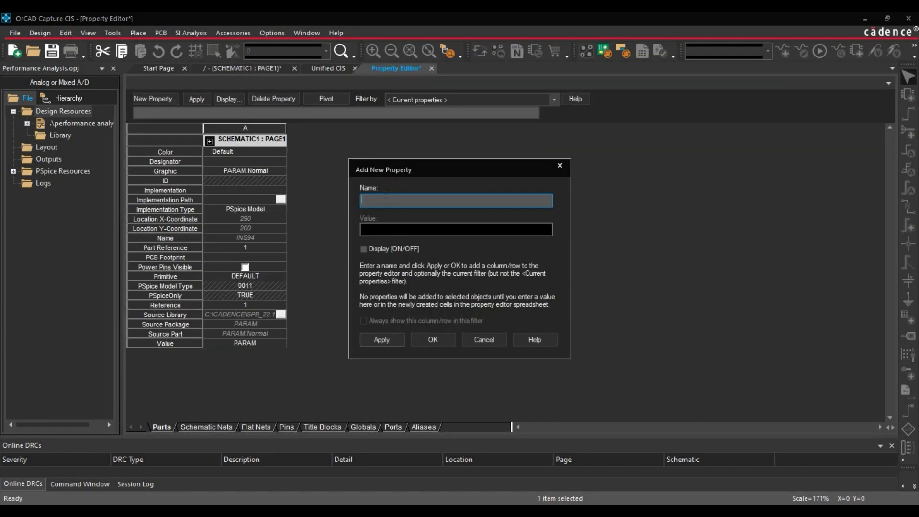
type("C")
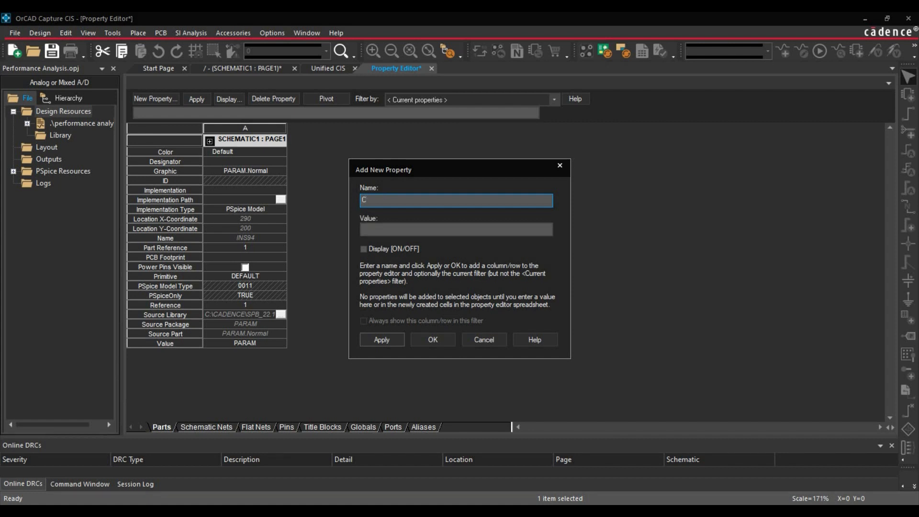
type("VAL")
key("Tab")
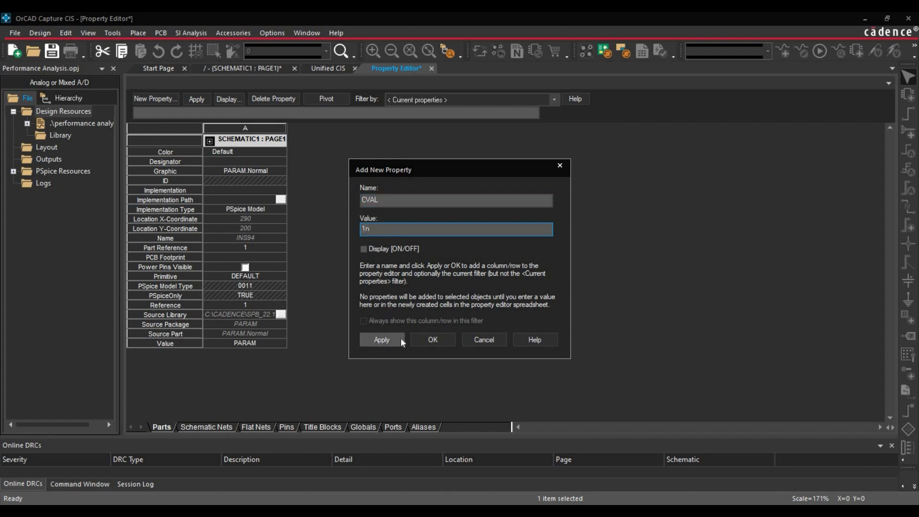
left_click(376, 336)
left_click(484, 339)
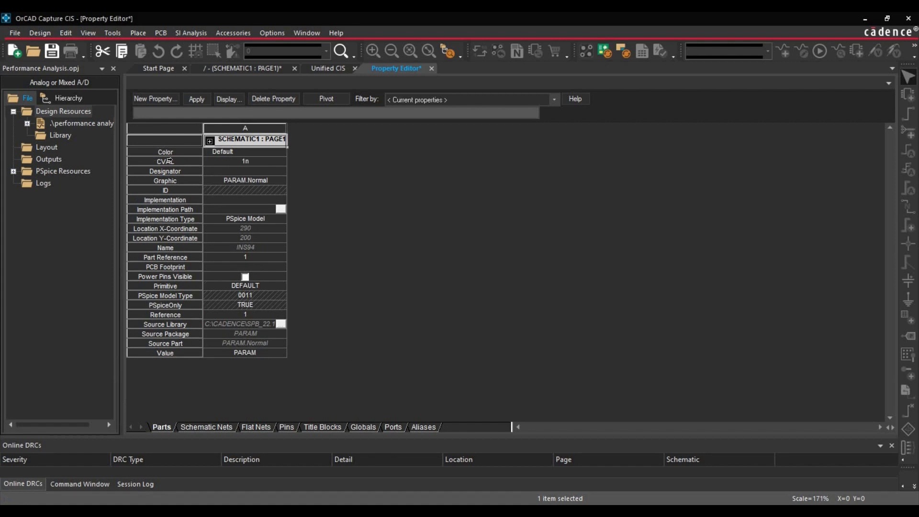
Step: Set the CVAL property to display its name and value, save the document and return to the schematic
left_click_drag(174, 159, 171, 164)
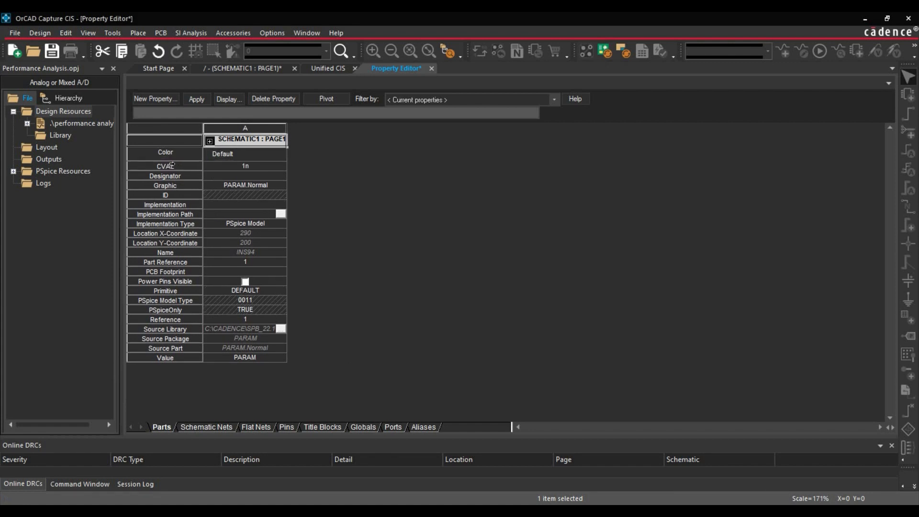
right_click(170, 165)
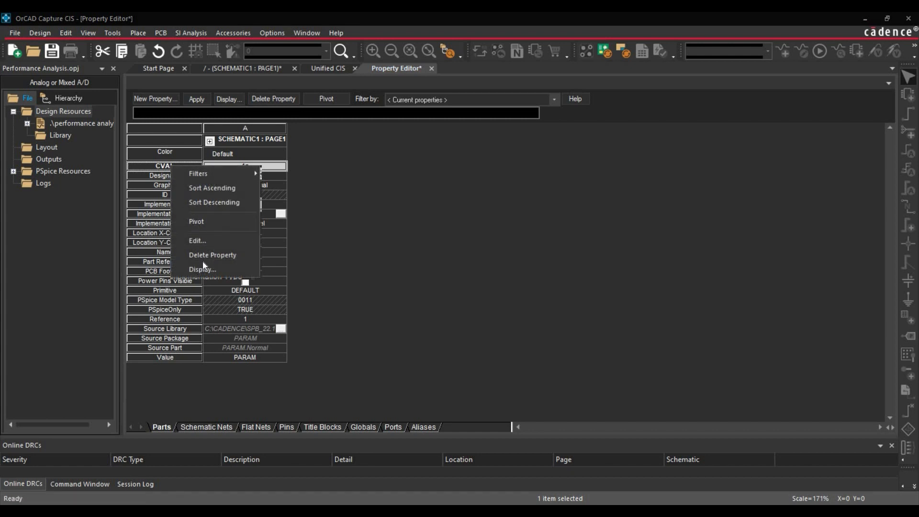
left_click(203, 268)
left_click(391, 259)
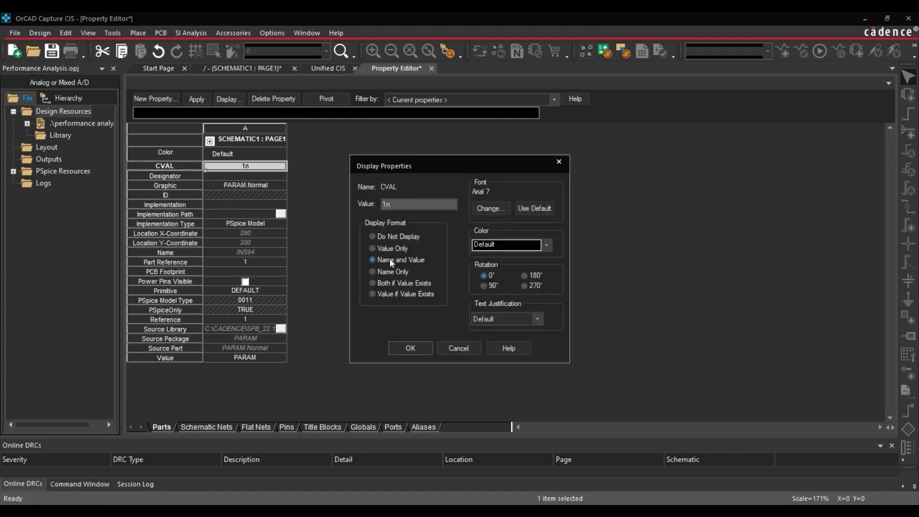
left_click(415, 346)
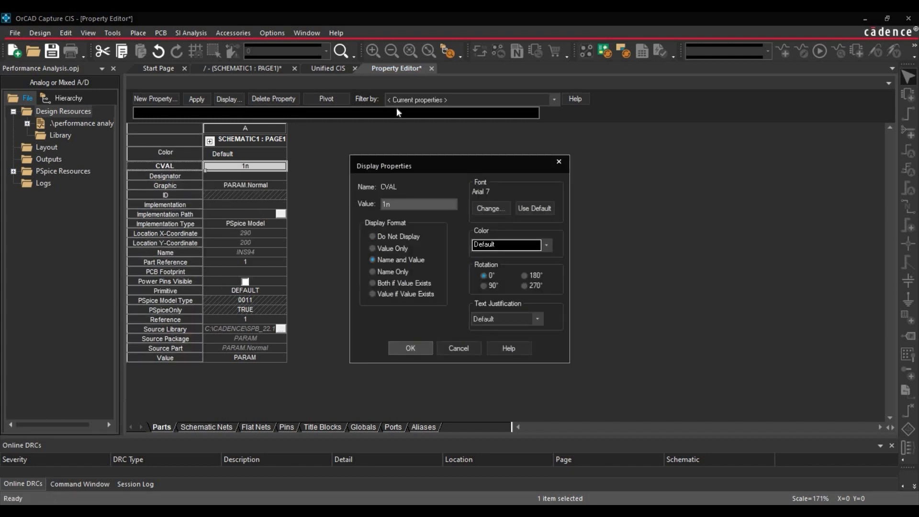
left_click(56, 53)
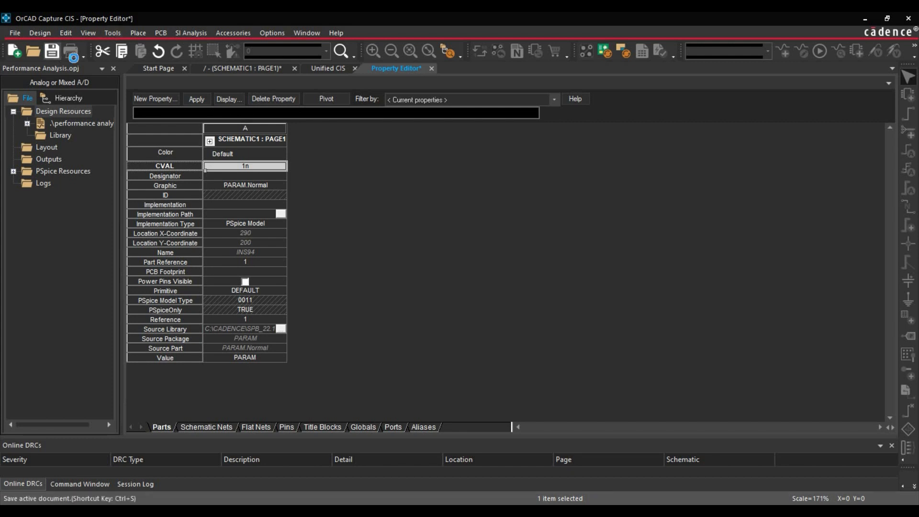
left_click(427, 69)
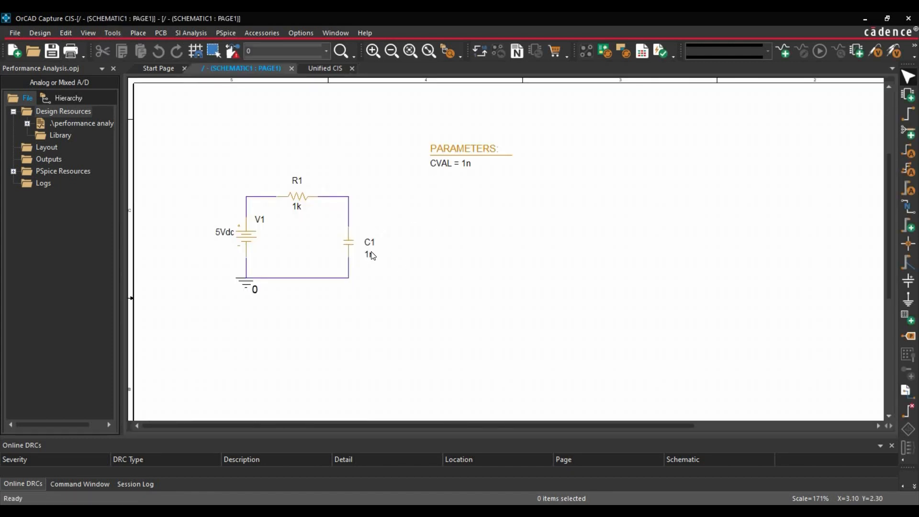
Step: Set capacitor C1's value to {CVAL}
left_click(369, 257)
double_click(369, 257)
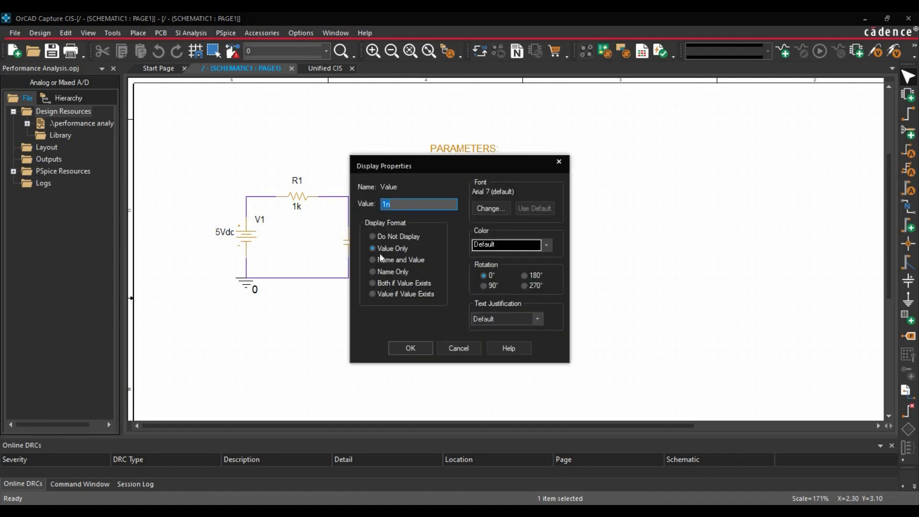
type("{}")
type("CVAL")
left_click(412, 350)
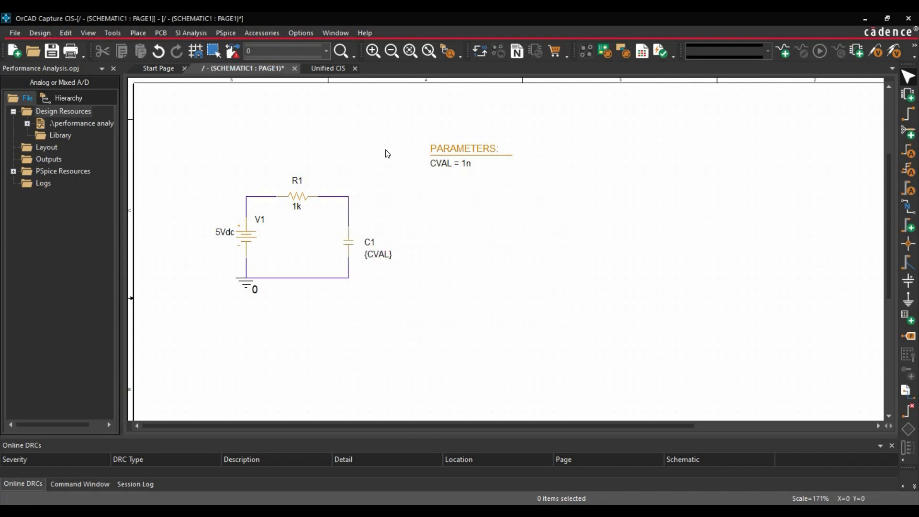
Step: Move the PARAMETERS block with its CVAL entry directly above R1, and deselect it
left_click_drag(392, 152, 411, 321)
left_click(410, 51)
right_click(254, 158)
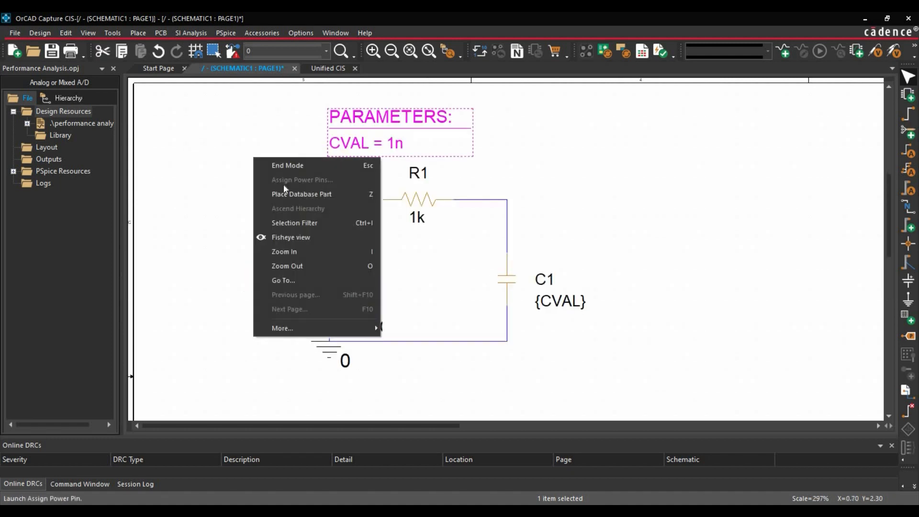
left_click(287, 166)
left_click(259, 197)
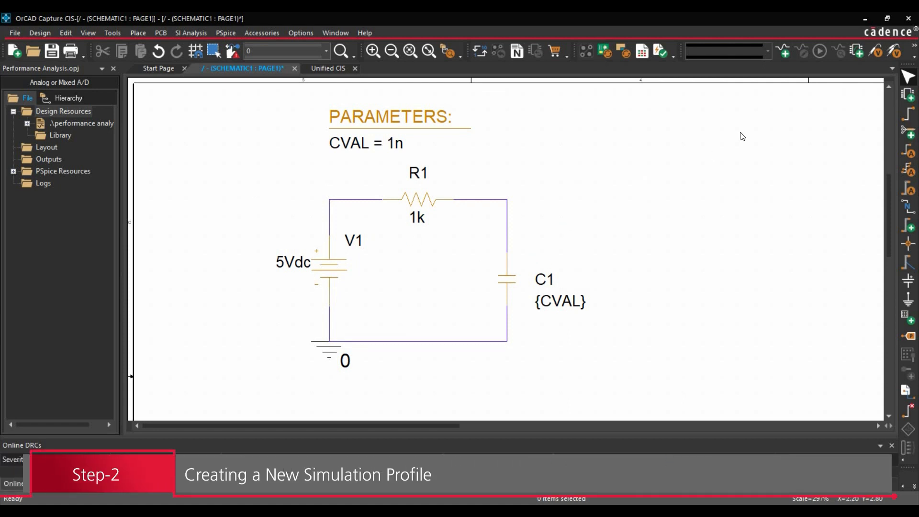
Step: Create a new simulation profile named Perf_Analysis without inheriting from another profile
left_click(784, 51)
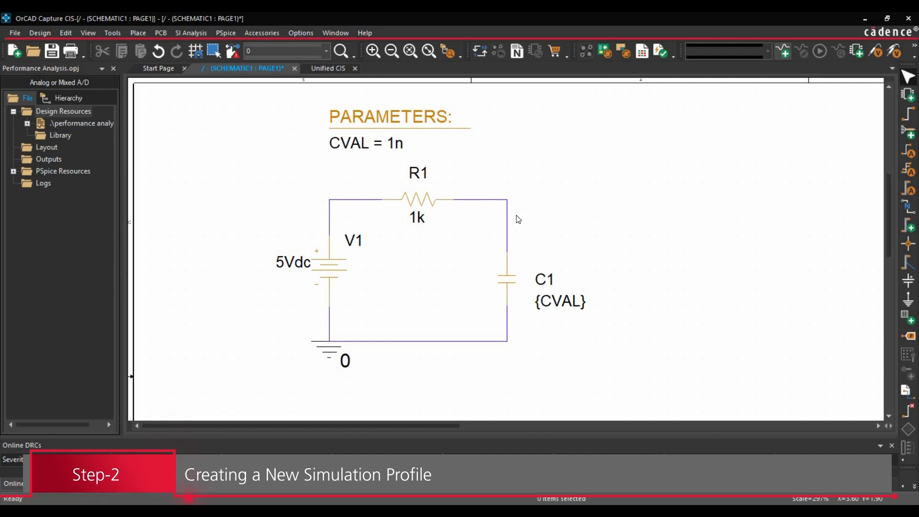
left_click_drag(417, 215, 417, 200)
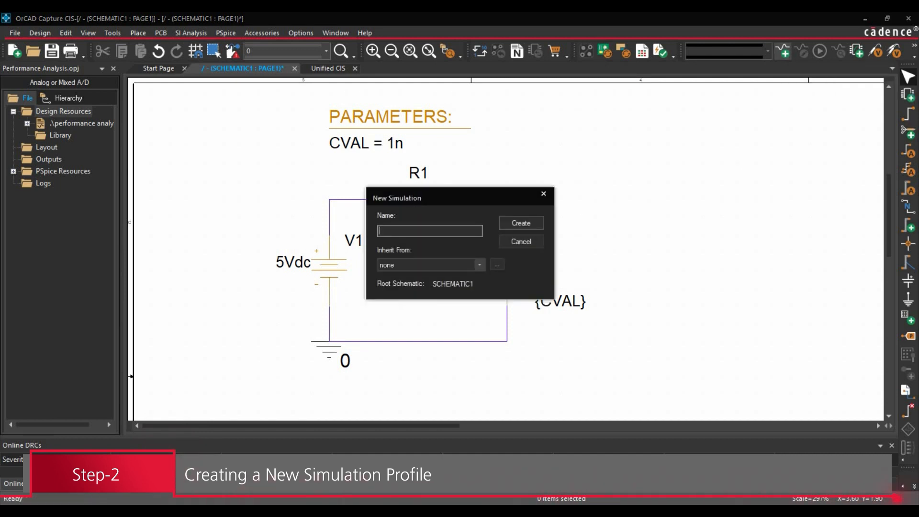
type("Perf_Analysis")
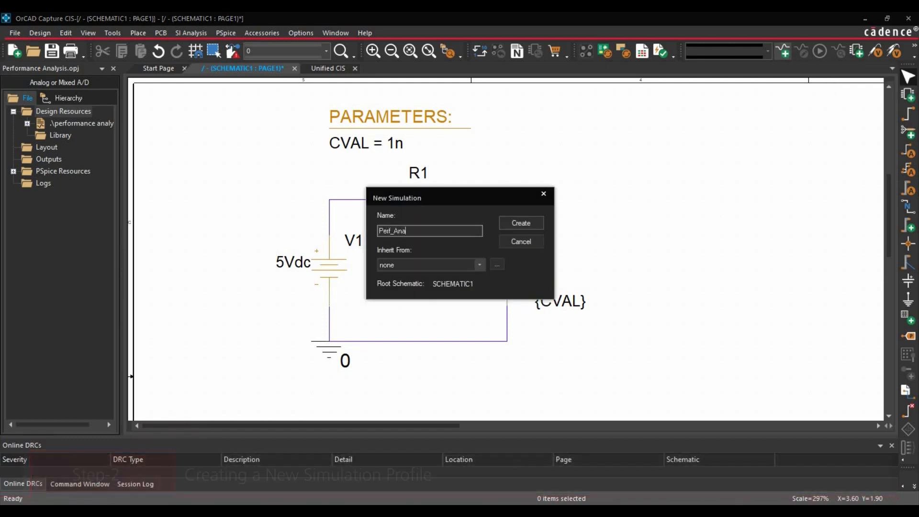
left_click(514, 222)
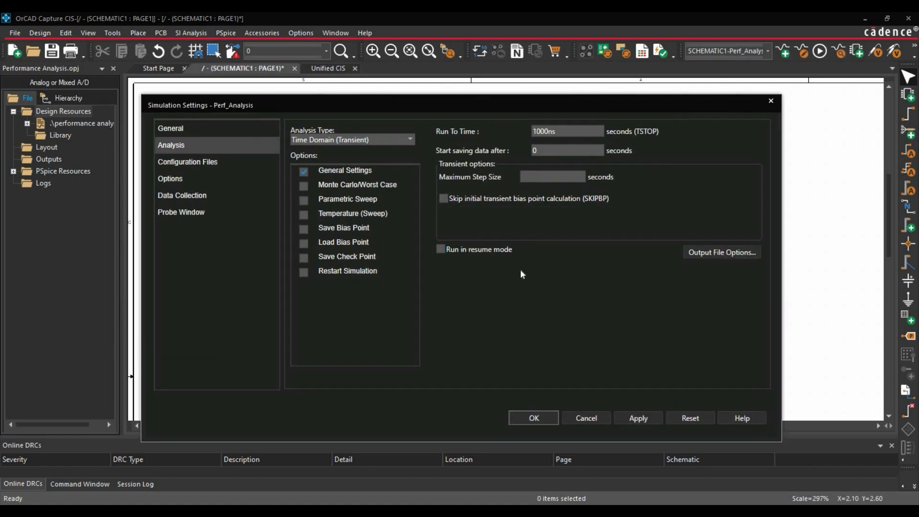
Step: Set the run time of the Time Domain (Transient) analysis to 10uS
left_click_drag(334, 104, 331, 92)
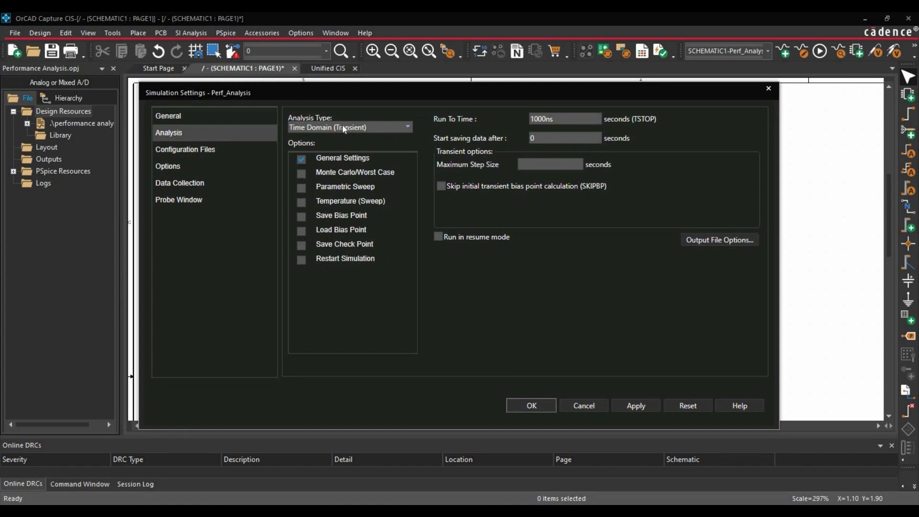
double_click(569, 121)
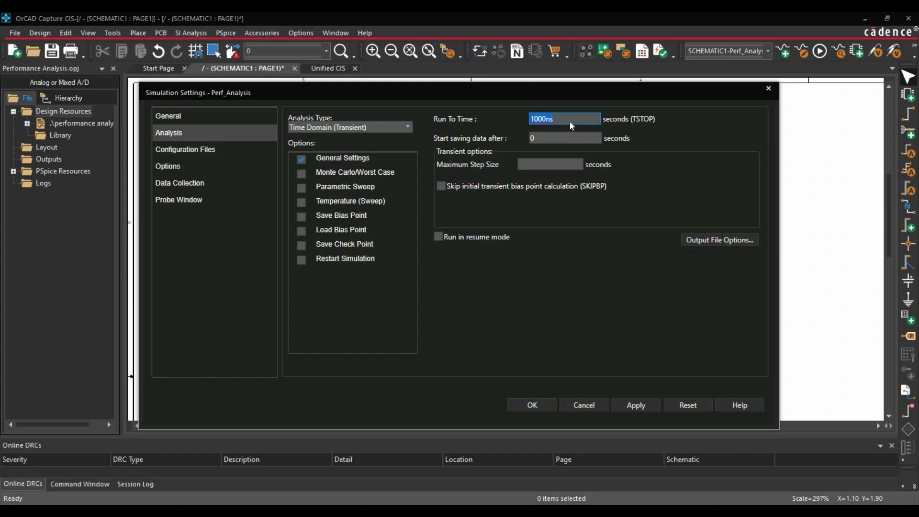
type("10uS")
Step: Enable a linear Parametric Sweep of CVAL from 1n to 10n in 1n increments and accept the simulation settings
left_click(325, 186)
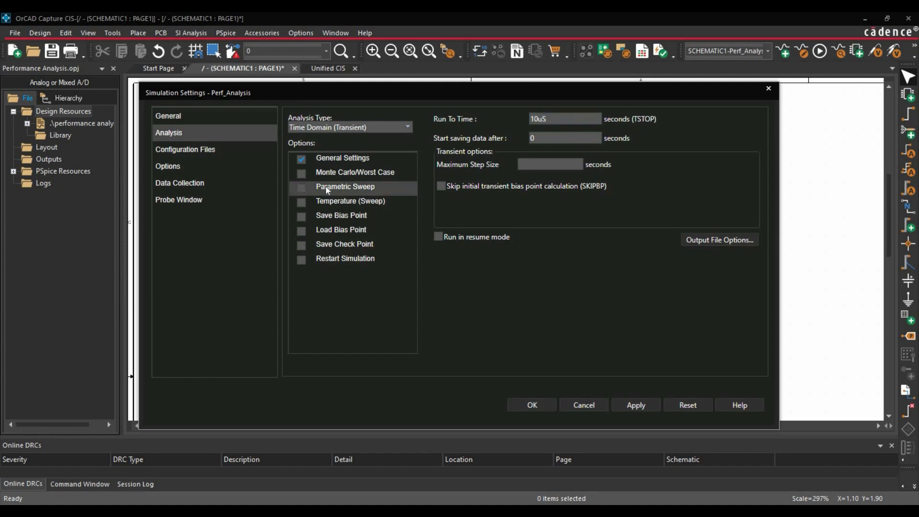
left_click(300, 190)
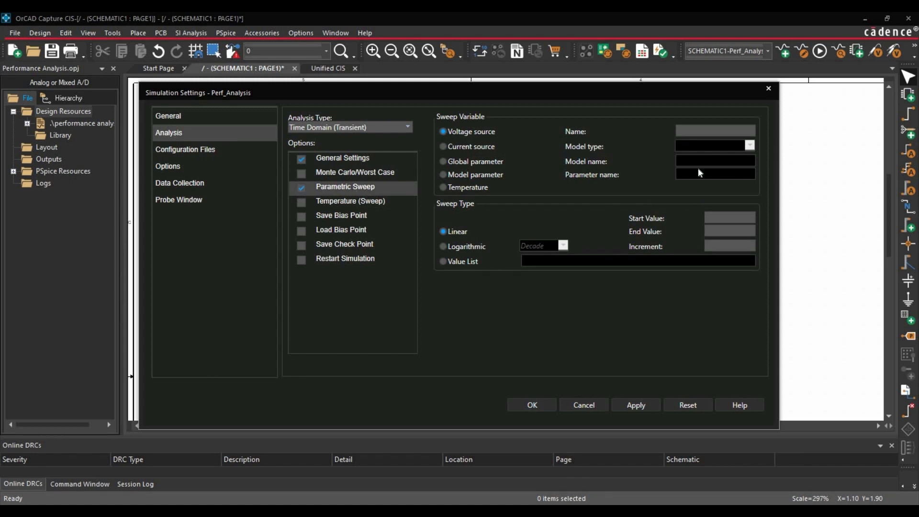
left_click(697, 123)
left_click(731, 221)
left_click(718, 232)
type("10n")
left_click(724, 249)
left_click(636, 406)
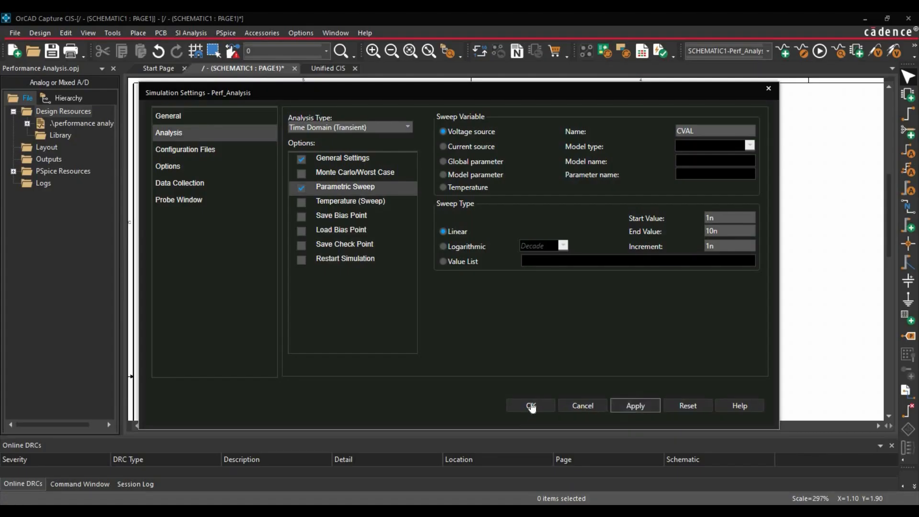
left_click(532, 406)
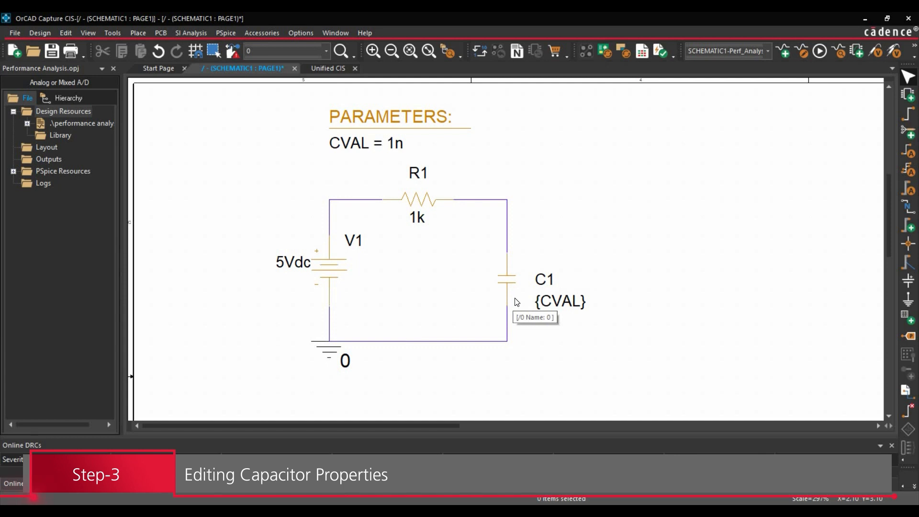
Step: Set C1's initial condition property IC to 0, save the document and return to the schematic
double_click(484, 283)
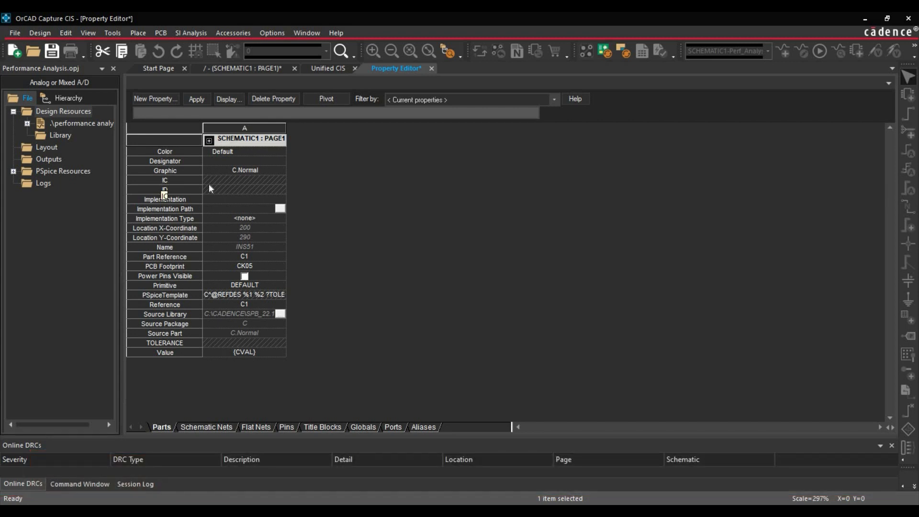
left_click(232, 180)
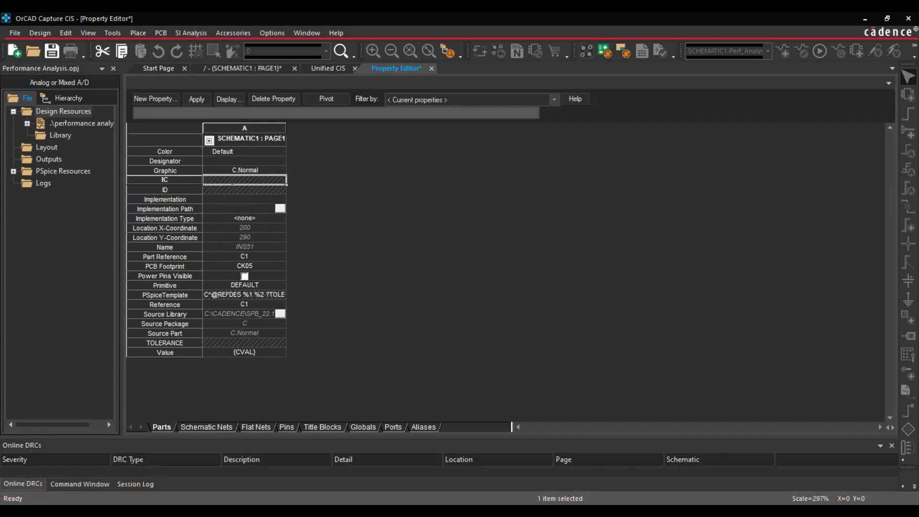
type("0")
left_click(54, 56)
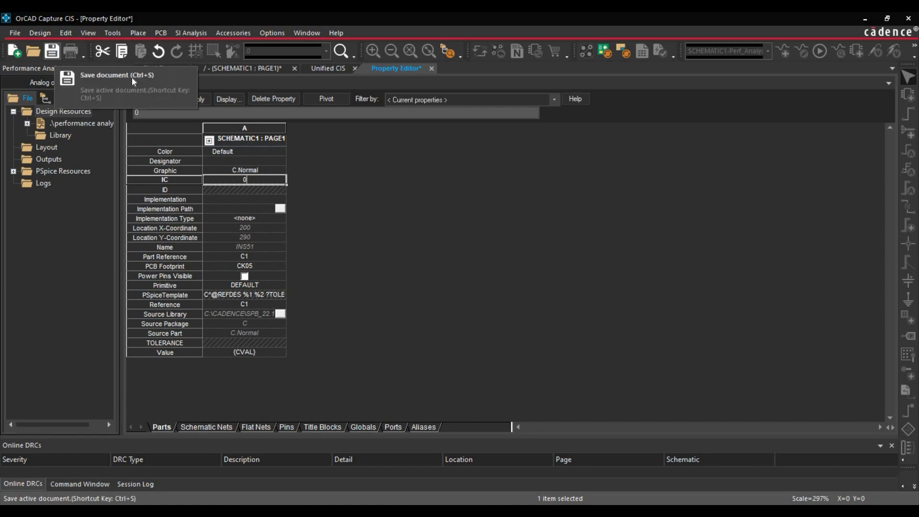
left_click(426, 69)
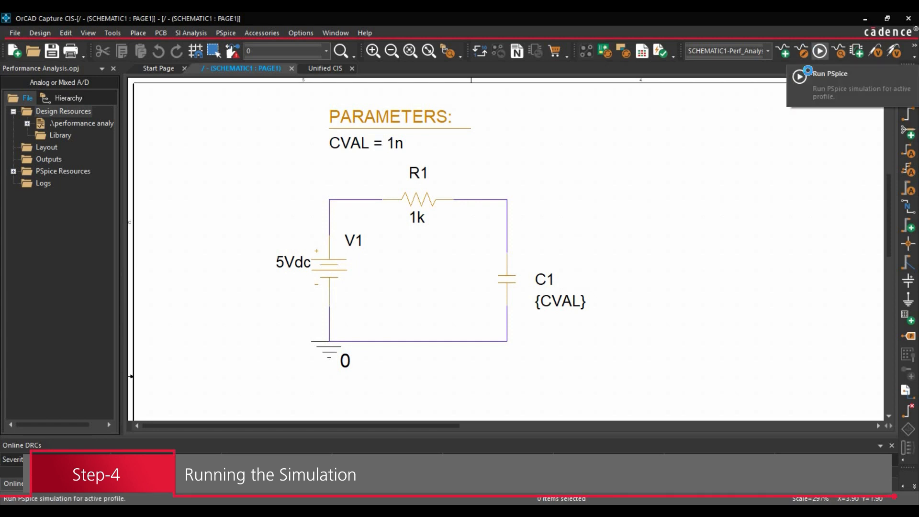
Step: Run the PSpice simulation, load all available CVAL sections and maximize the results window
left_click(820, 52)
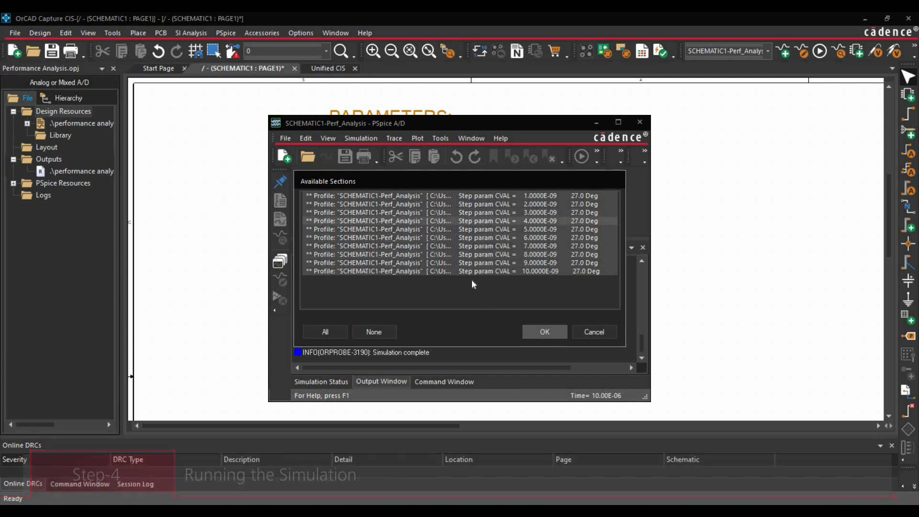
left_click(326, 332)
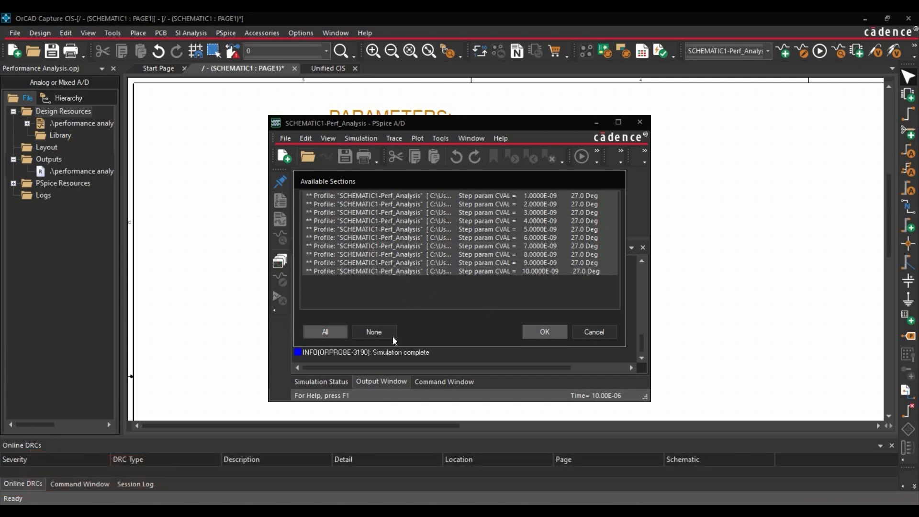
left_click(529, 333)
left_click(619, 122)
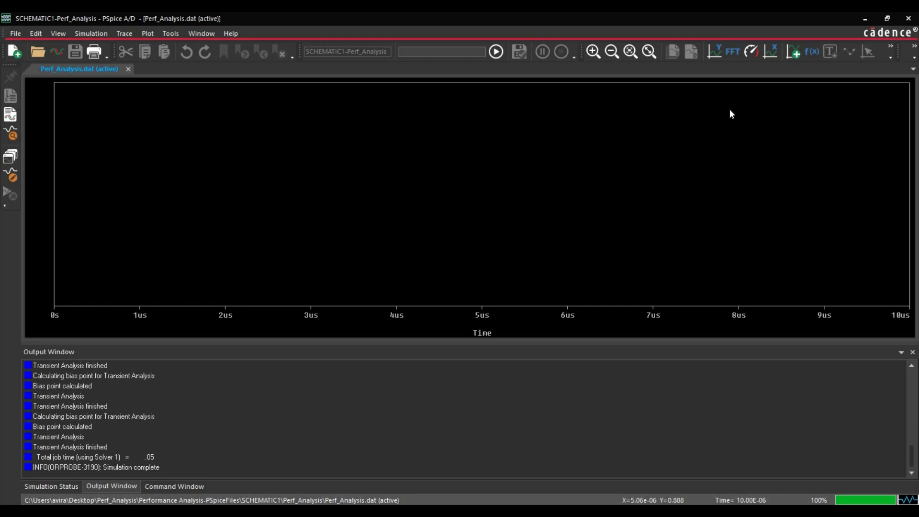
Step: Add the capacitor voltage to the empty plot with the trace expression V(C1:2) V(C1:2)
left_click(793, 51)
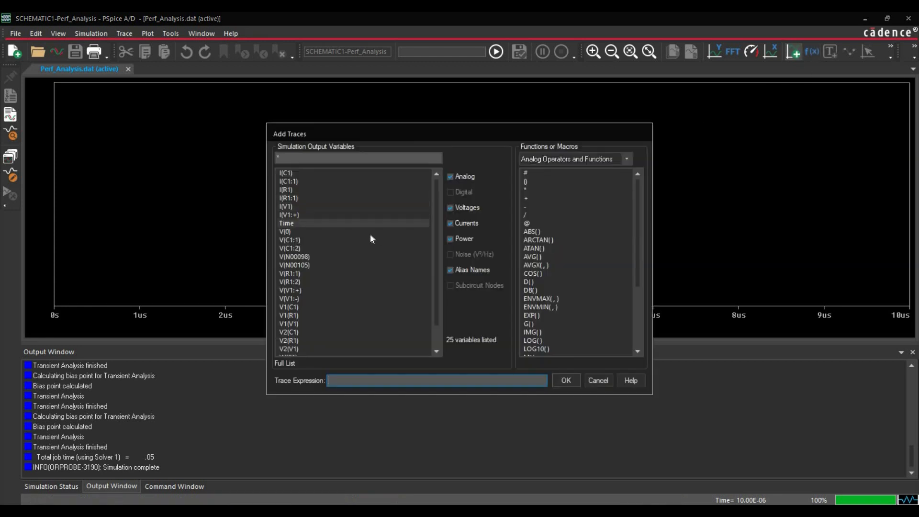
left_click(301, 250)
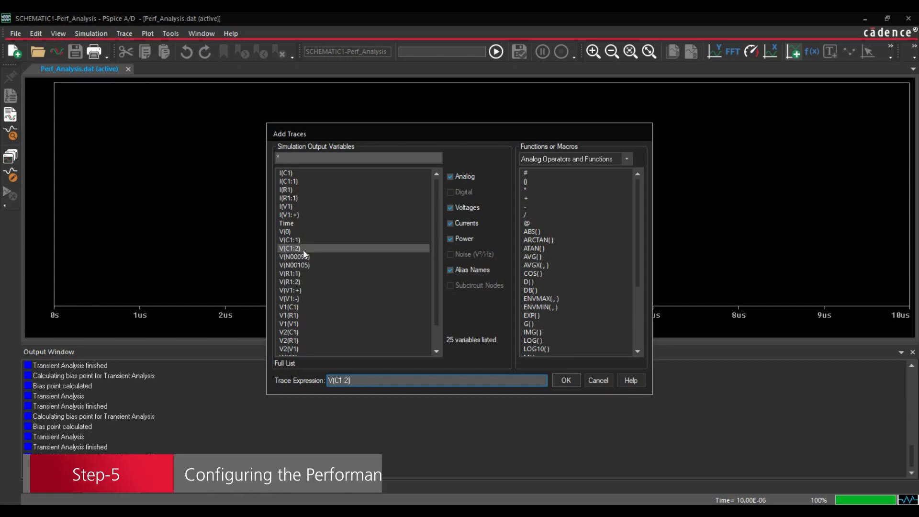
left_click(303, 250)
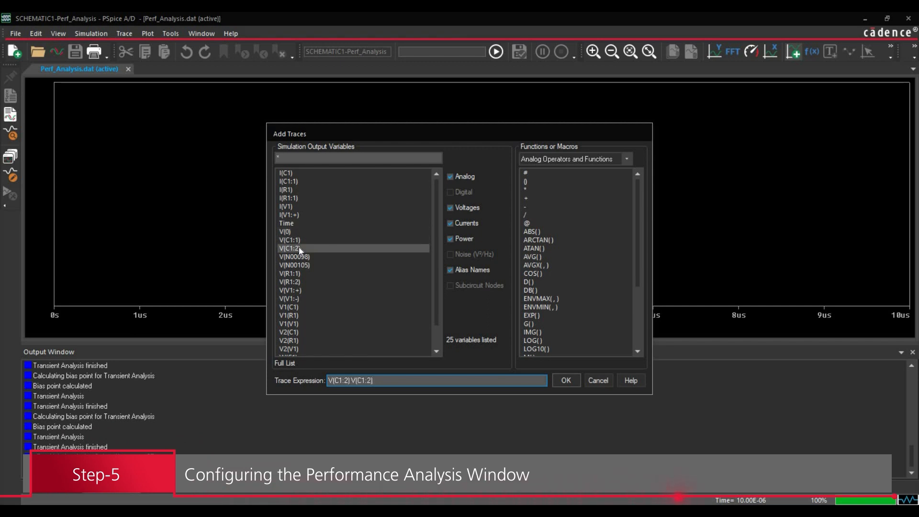
left_click(570, 383)
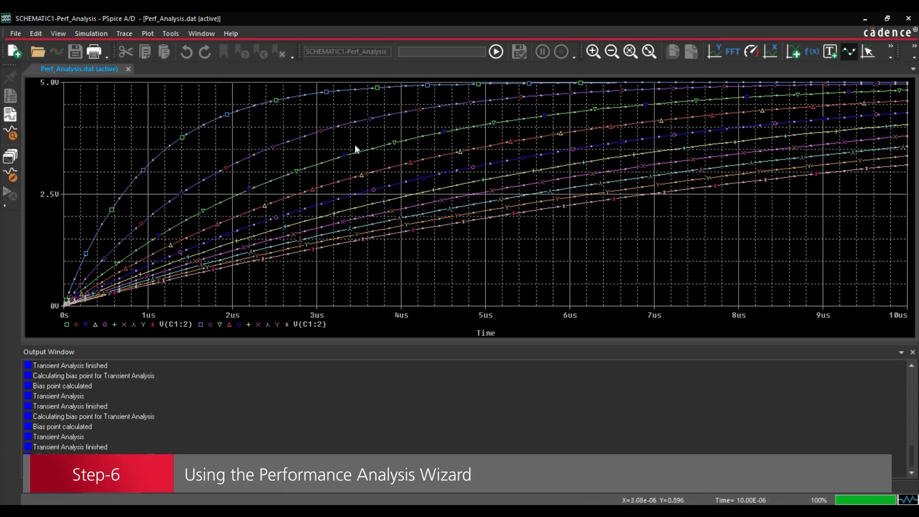
Step: Start the Performance Analysis Wizard for the CVAL sections and choose Risetime_NoOvershoot as the measurement
left_click(124, 34)
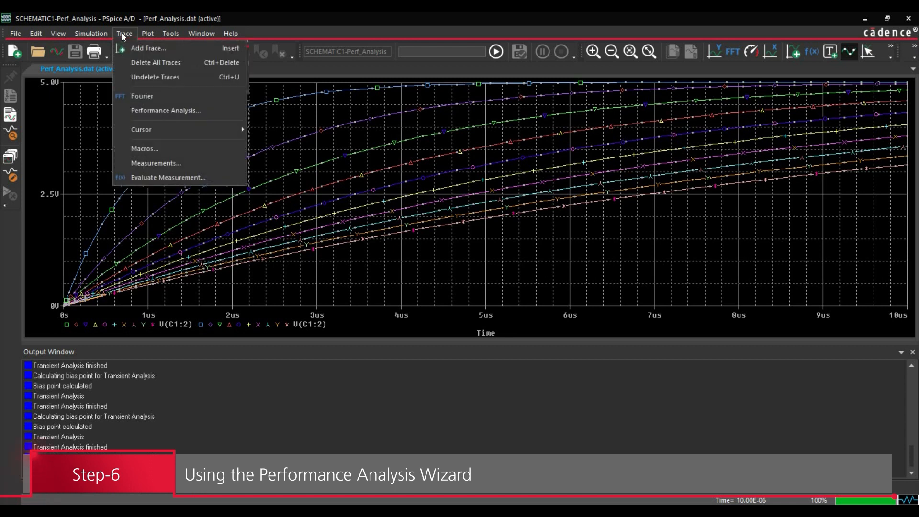
left_click(144, 110)
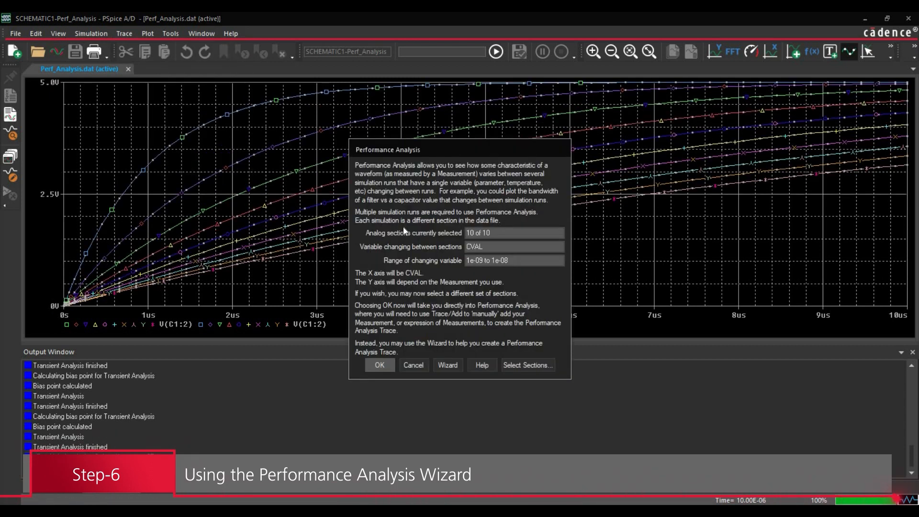
left_click(448, 366)
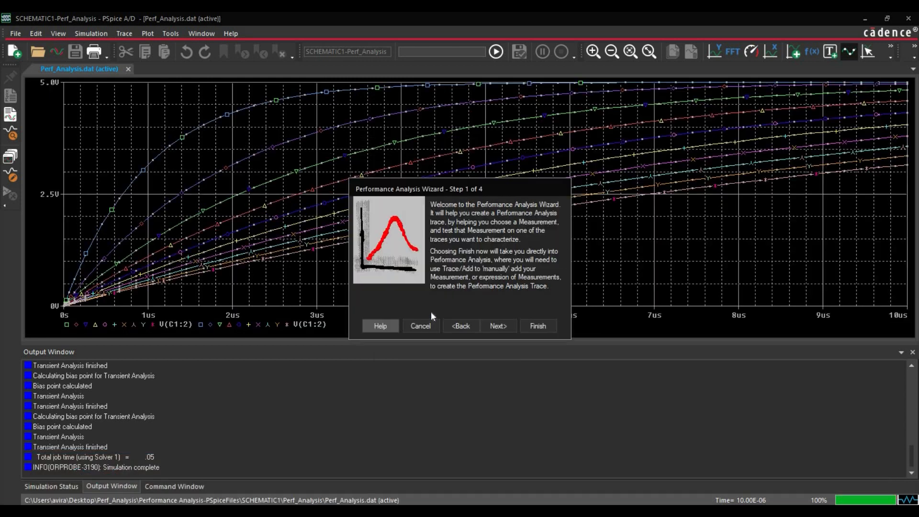
left_click(483, 325)
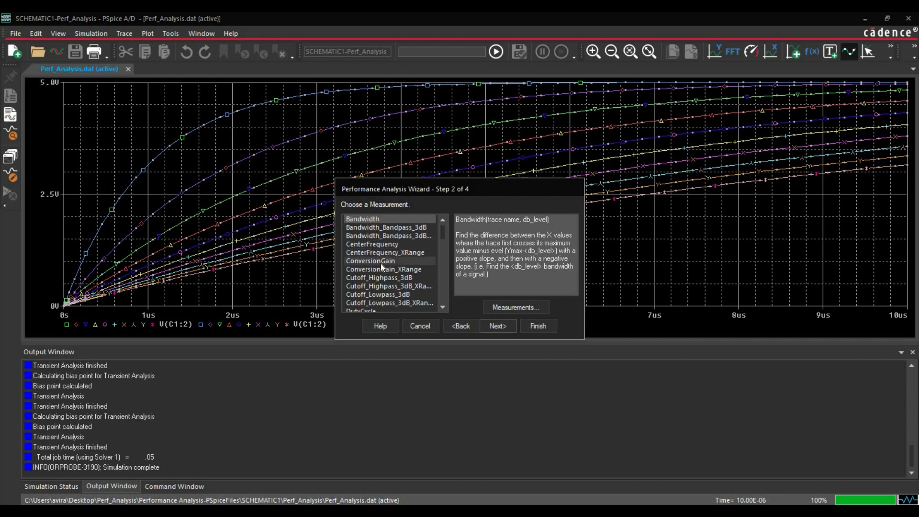
scroll(383, 275, "down", 4)
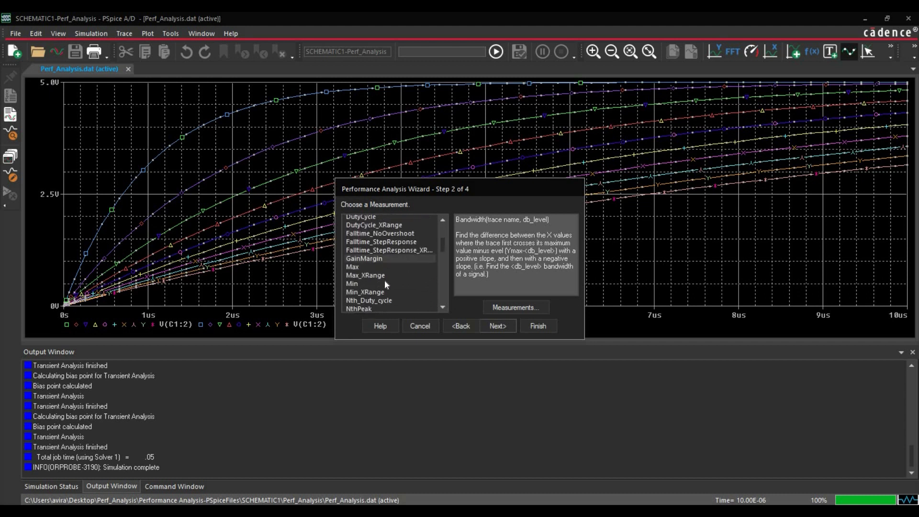
scroll(384, 280, "down", 6)
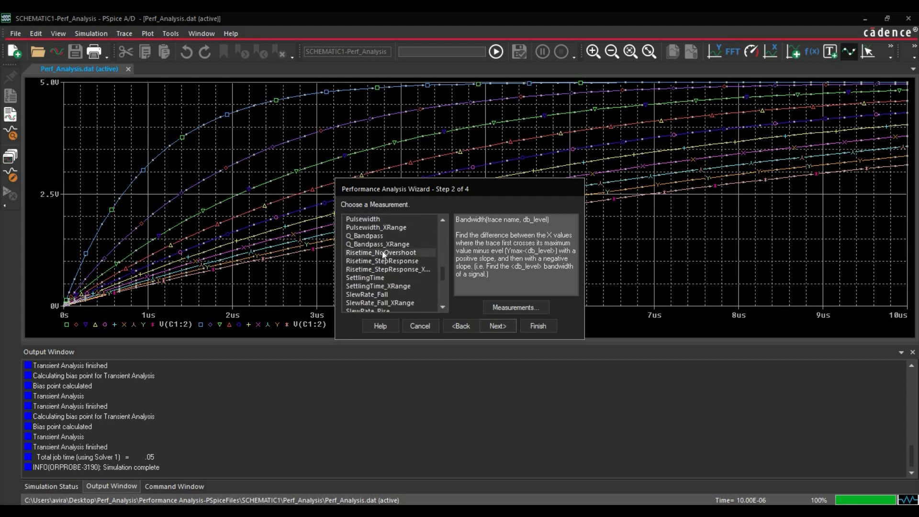
left_click(382, 253)
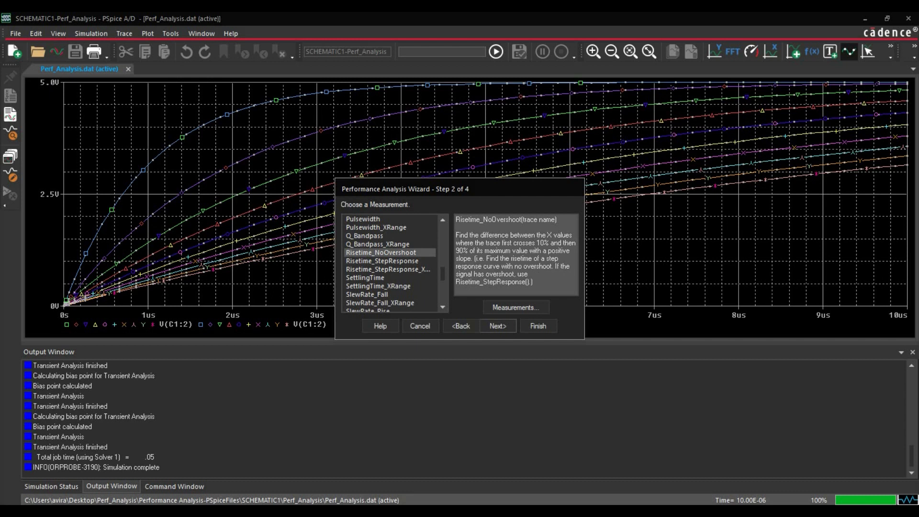
left_click(541, 286, "shift")
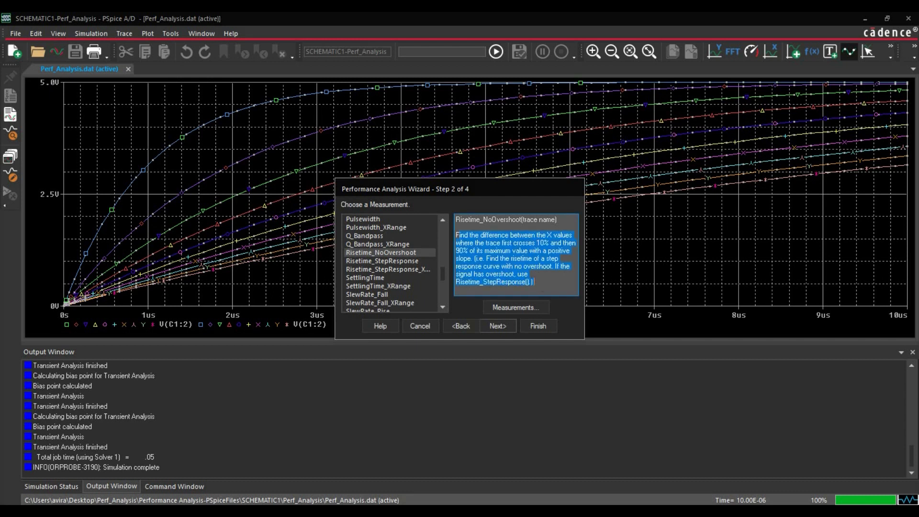
left_click(493, 325)
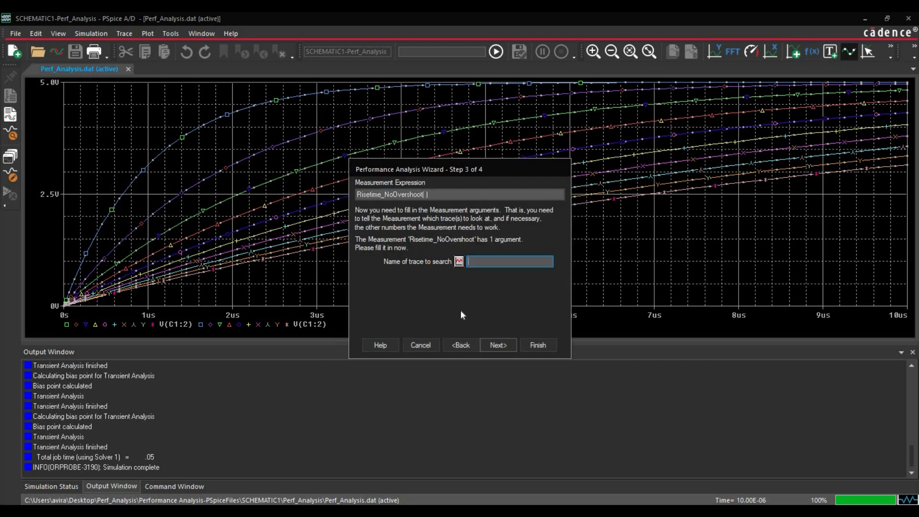
Step: Assign V(C1:2) as the trace the rise-time measurement searches and proceed to the wizard's test of the measurement
left_click(458, 265)
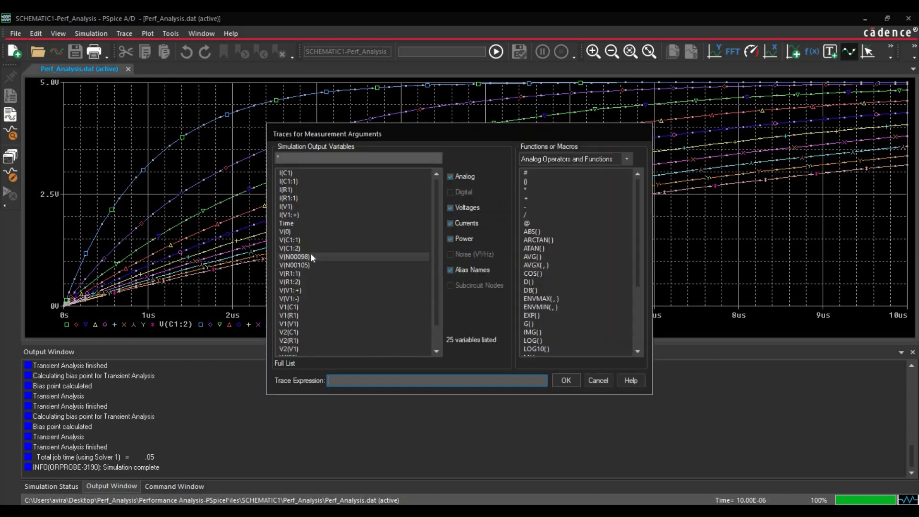
left_click(297, 248)
left_click(566, 380)
left_click(490, 344)
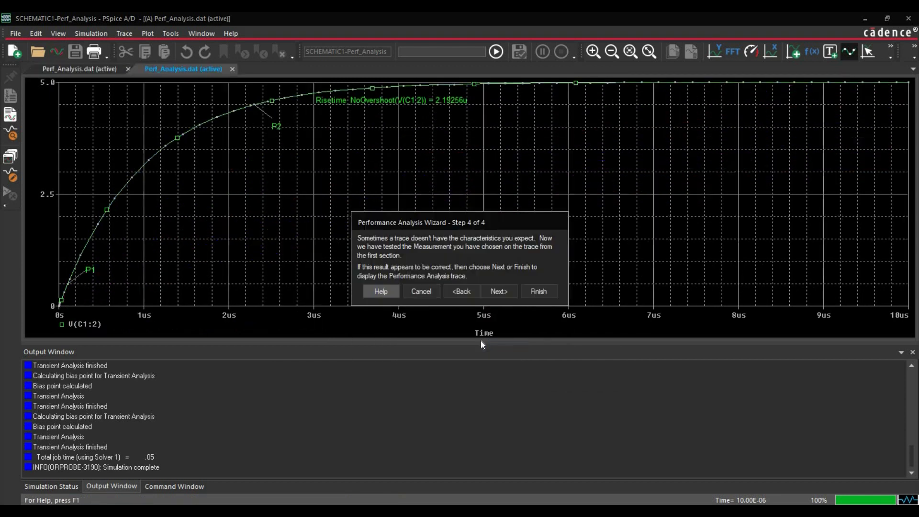